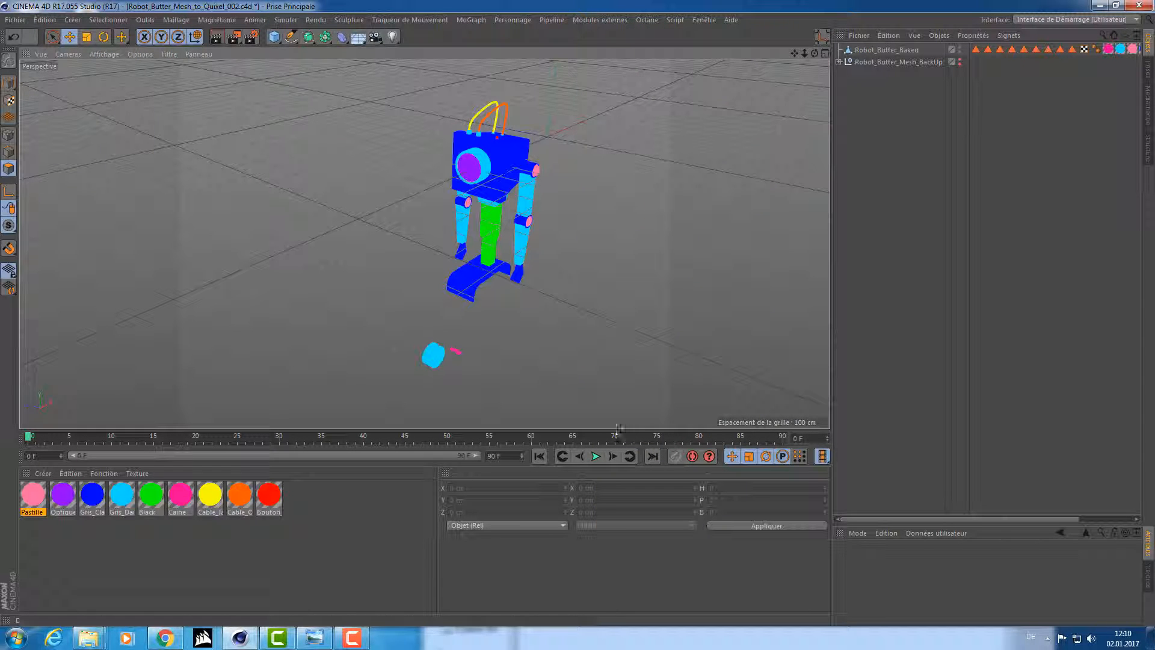
Enlarge the 3D viewport and widen the object manager to reveal all tags of Robot_Butter_Baked
left_click_drag(617, 429, 600, 509)
left_click_drag(587, 355, 569, 308, "alt")
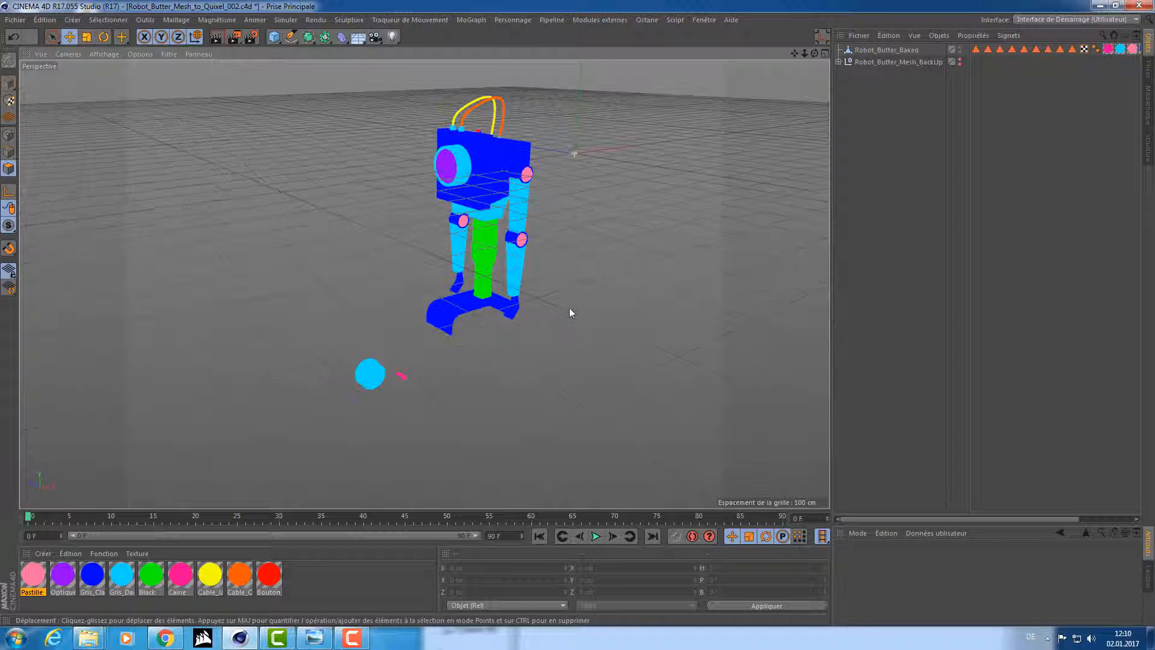
left_click(874, 51)
left_click(864, 129)
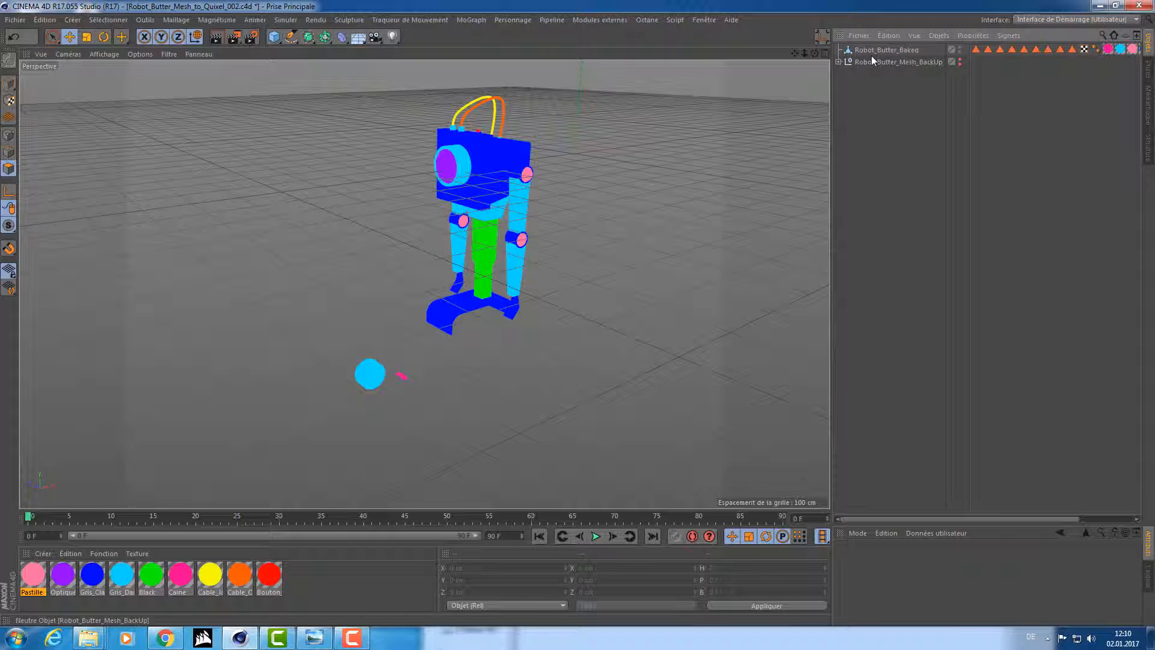
left_click_drag(593, 173, 729, 162, "alt")
left_click_drag(830, 129, 700, 128)
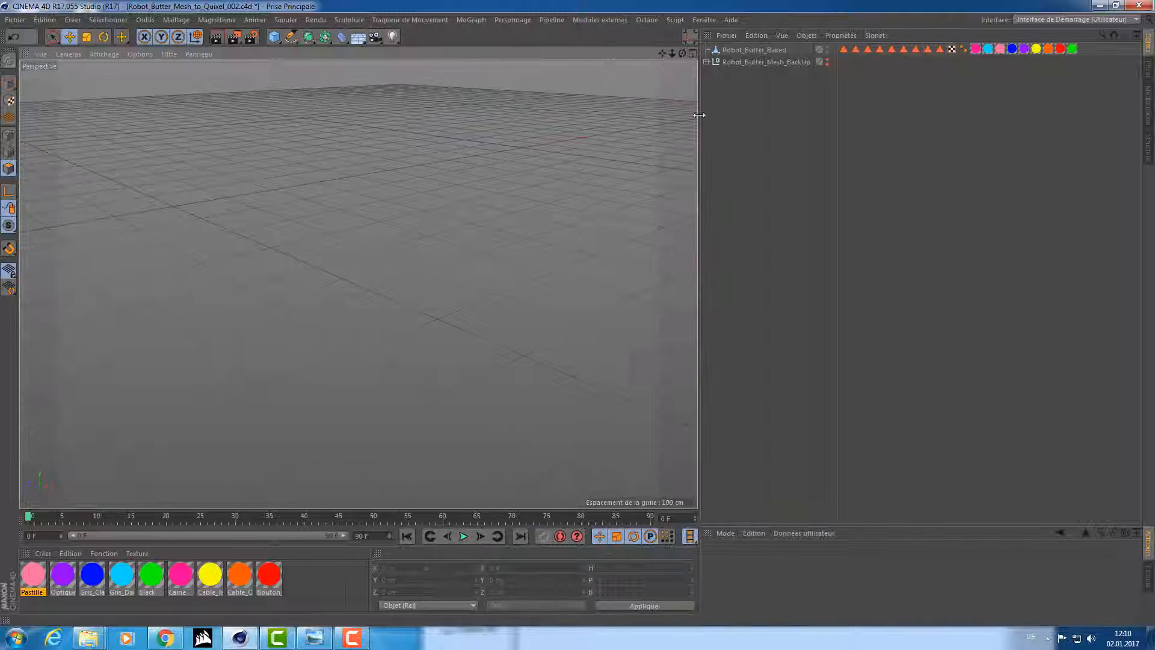
Move the polygon selection tags of Robot_Butter_Baked directly in front of its material tags
left_click(787, 50)
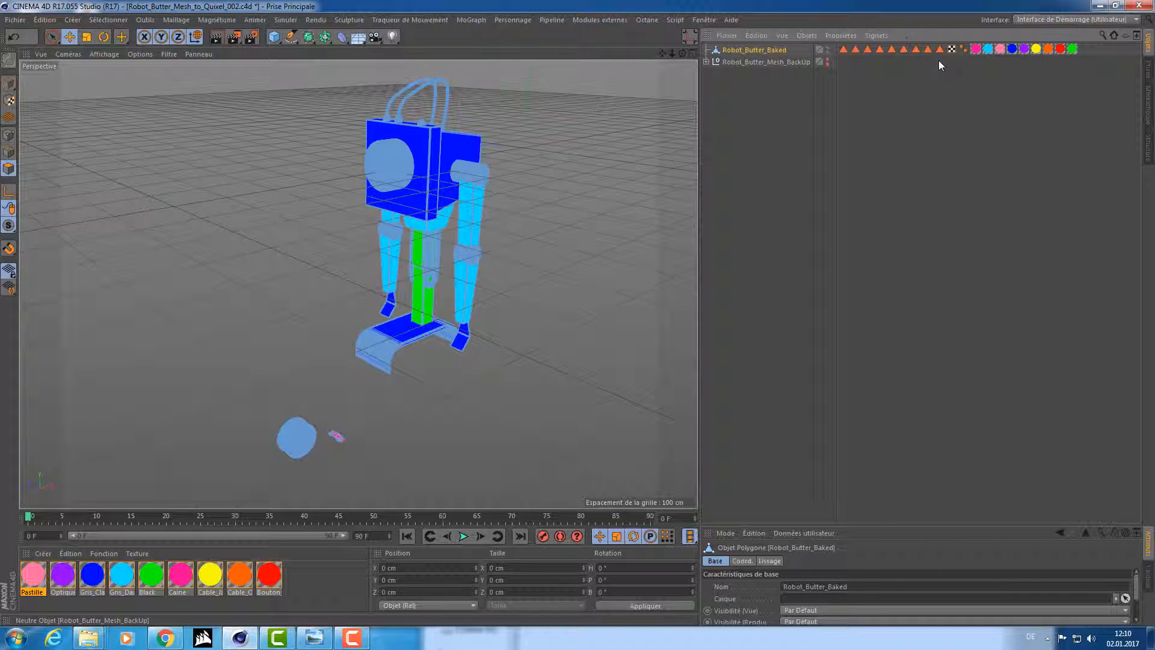
left_click_drag(941, 60, 971, 49)
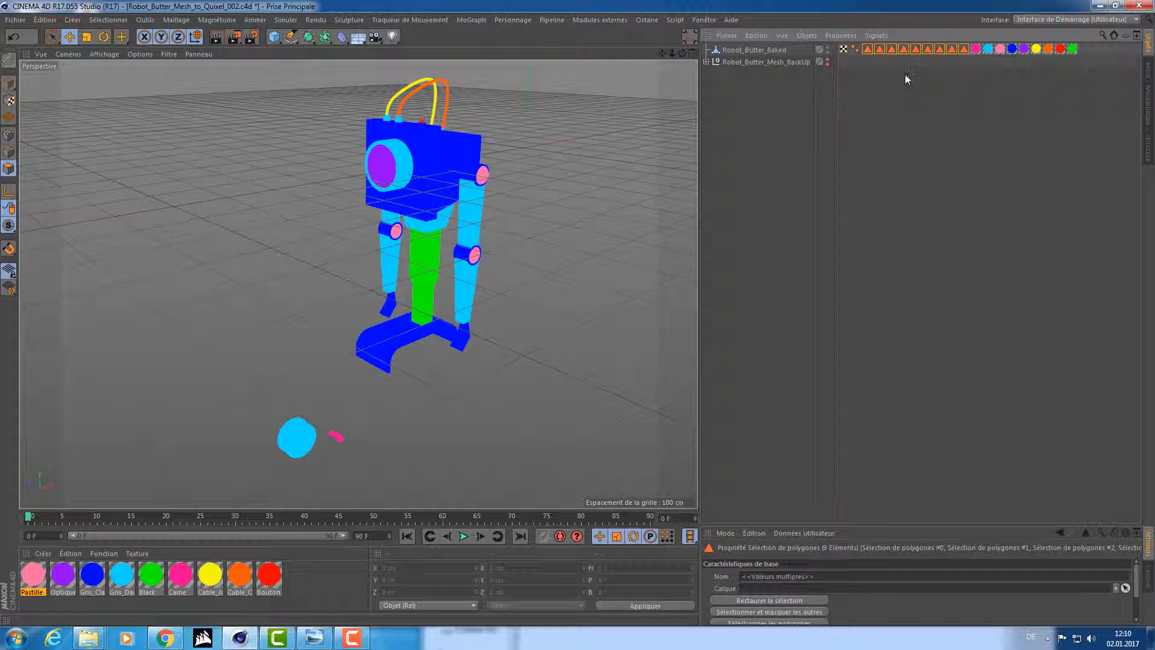
left_click(854, 73)
left_click(730, 52)
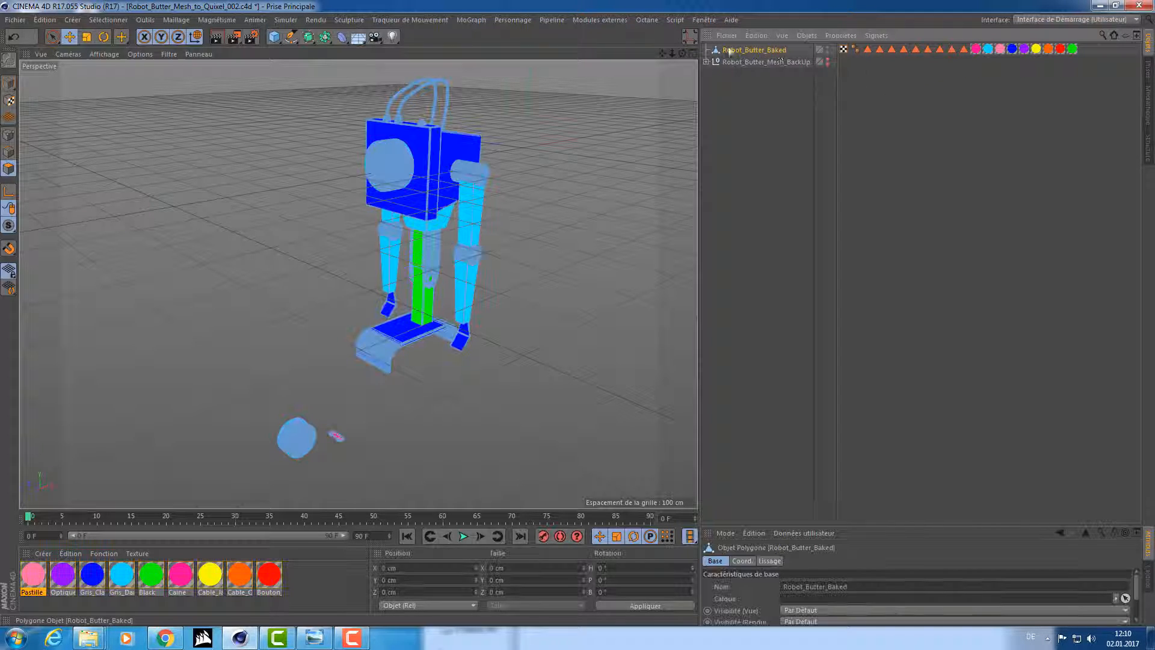
Switch to model mode and add a Conformer la texture tag to Robot_Butter_Baked
right_click(748, 54)
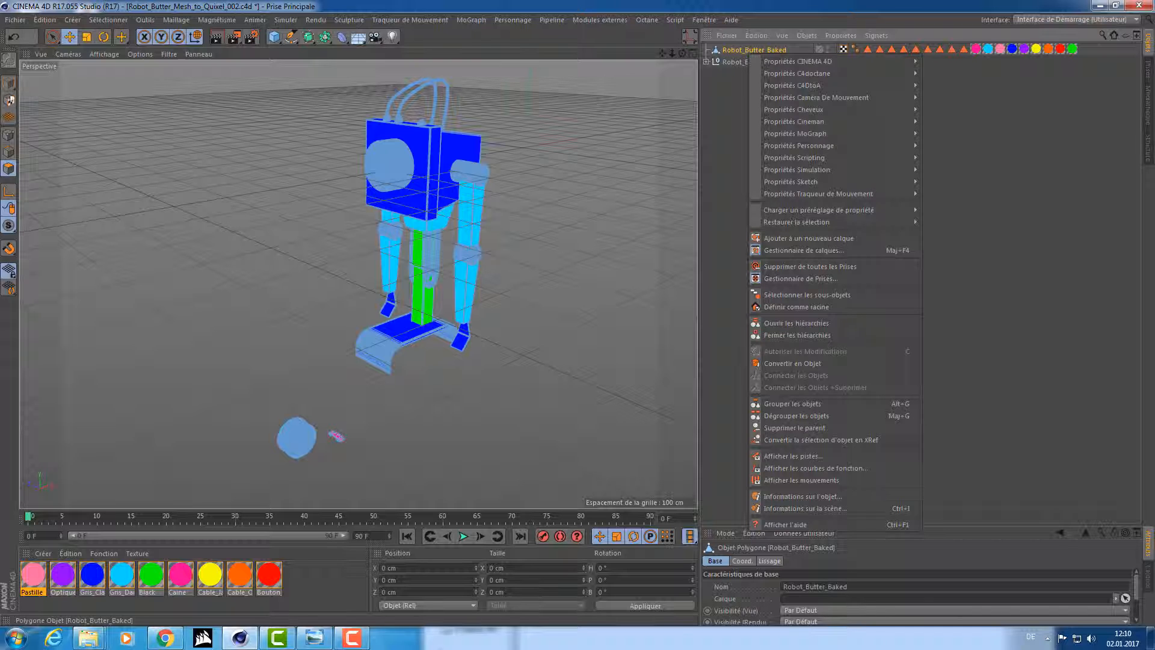
left_click(1, 89)
left_click(3, 88)
left_click(835, 82)
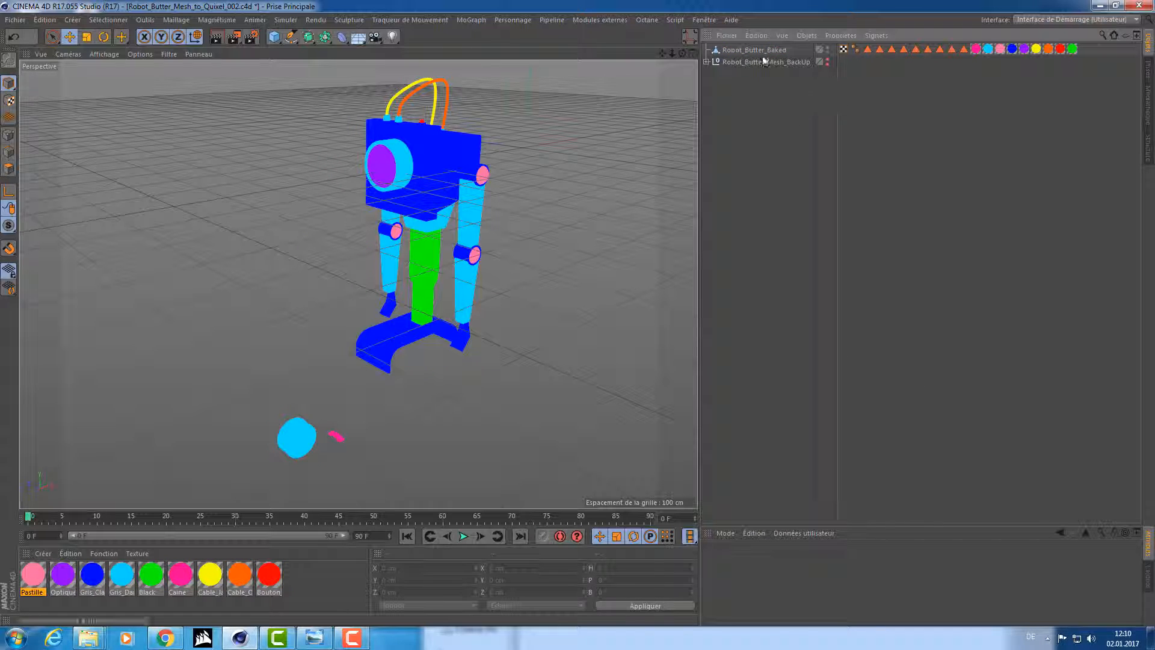
left_click(741, 52)
right_click(740, 52)
mouse_move(763, 55)
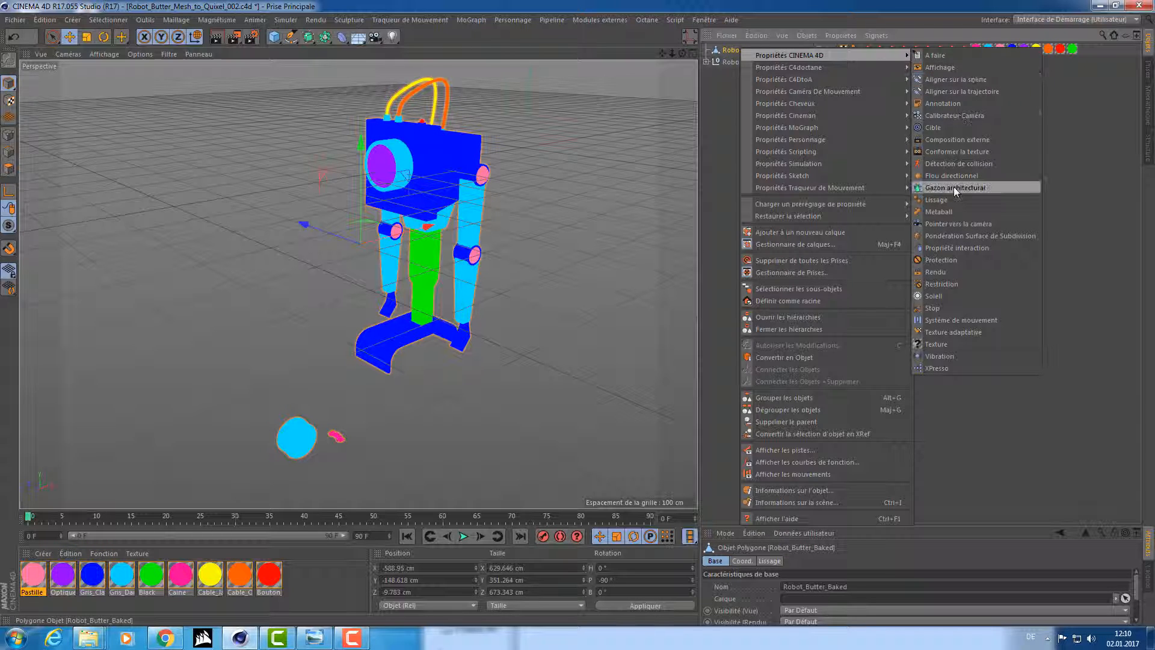
left_click(958, 154)
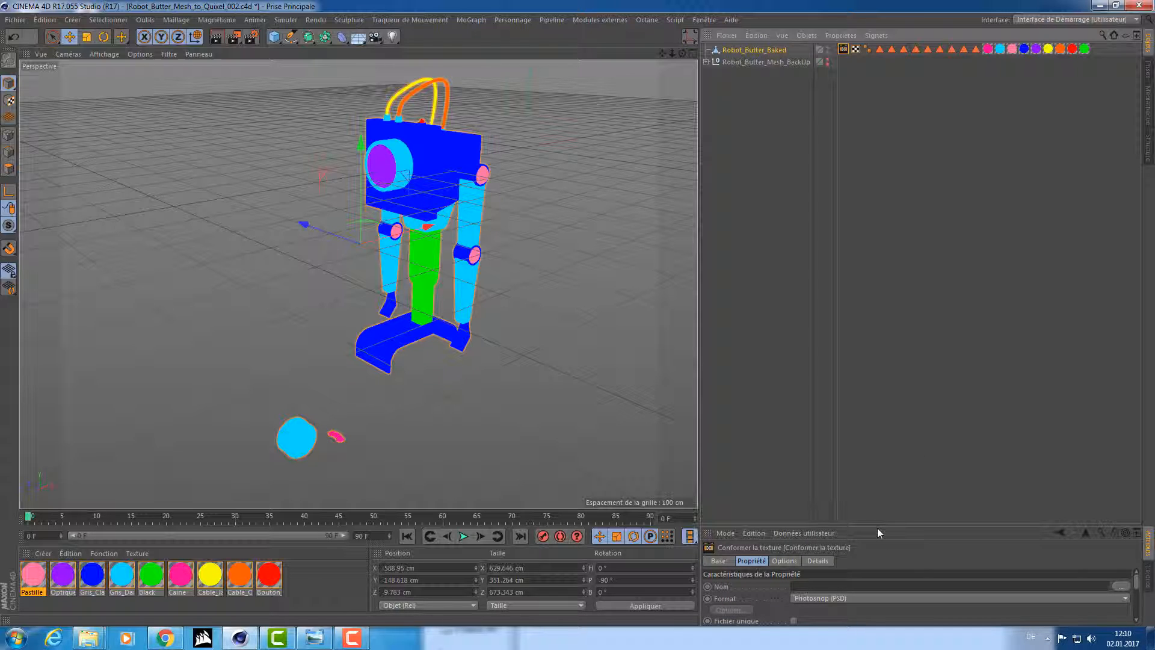
Select all nine materials and enter Robot_butter as the file name in the Conformer la texture tag
left_click_drag(884, 523, 879, 184)
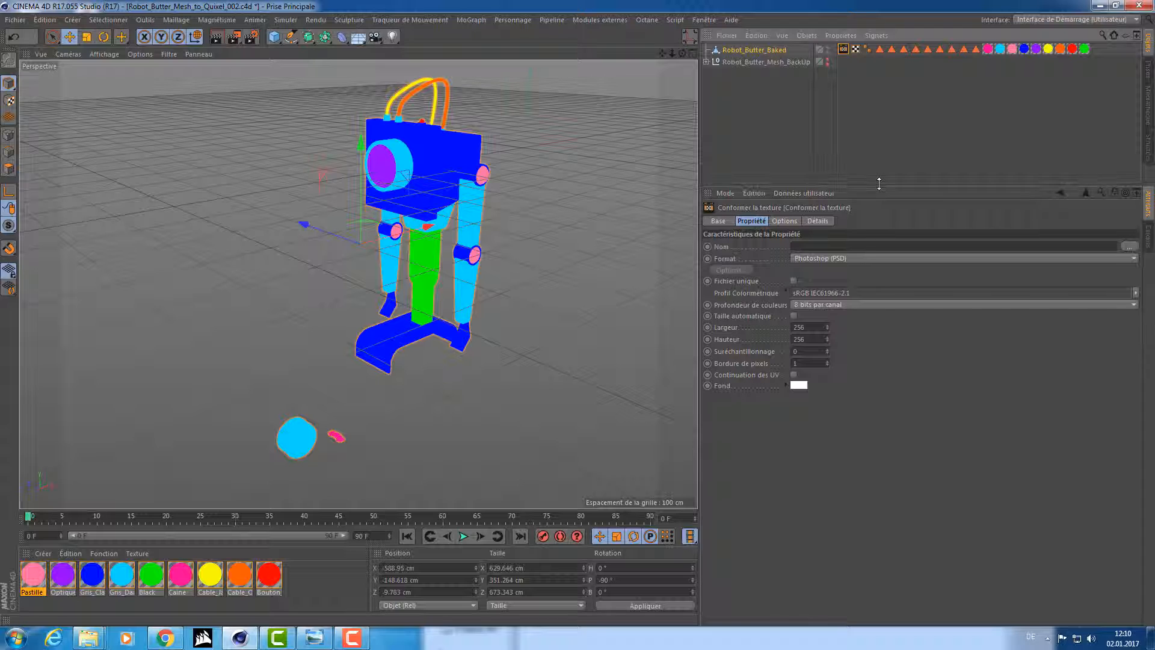
left_click(784, 222)
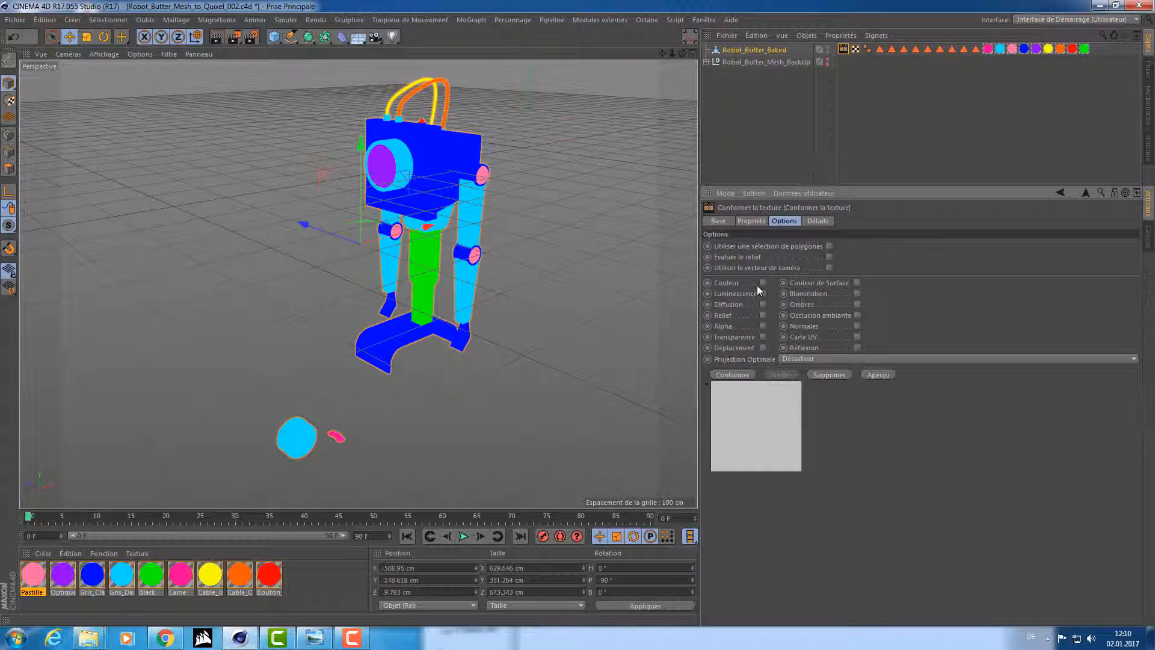
left_click_drag(330, 587, 24, 566)
left_click(844, 50)
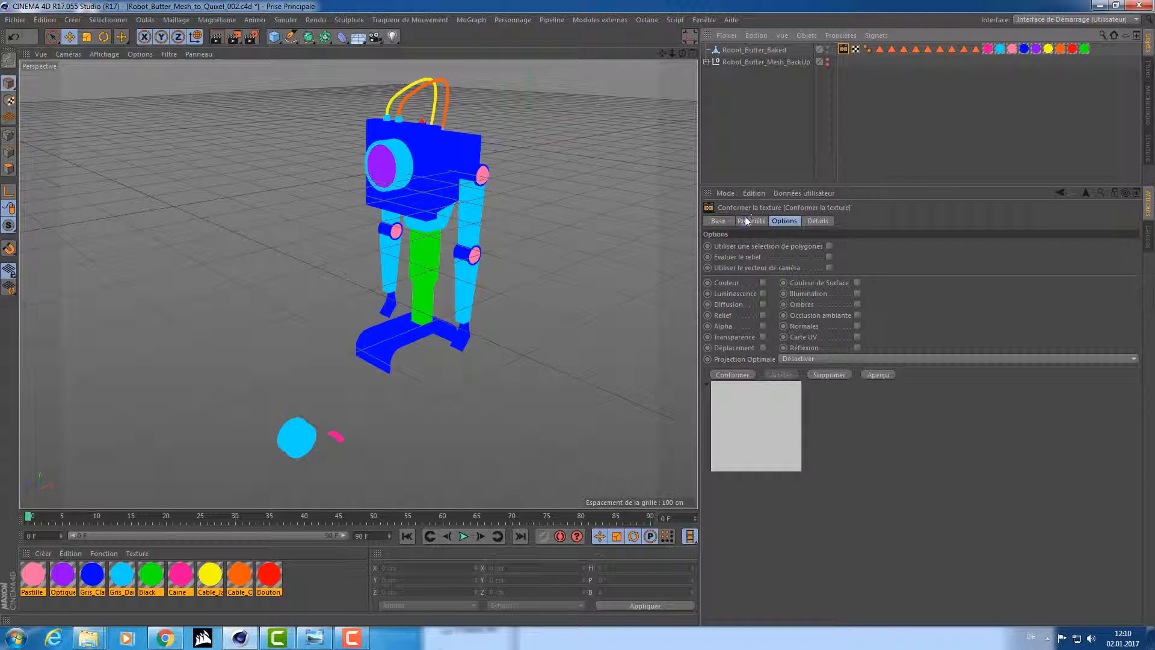
left_click(746, 219)
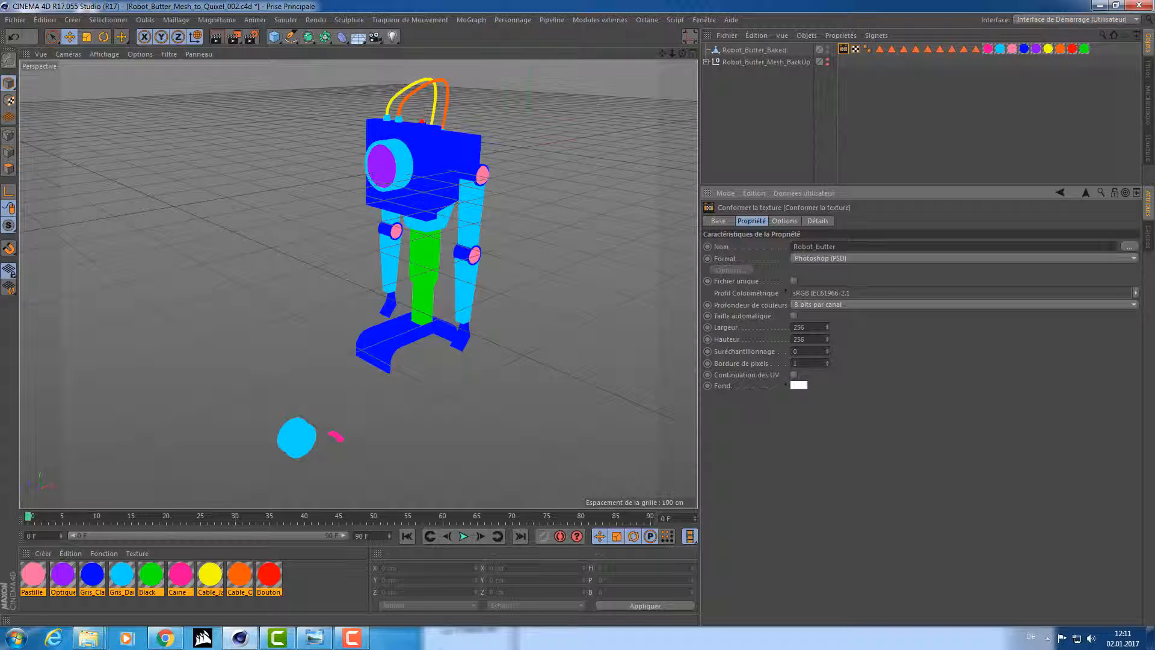
Set the baked texture's save location to 01_C4D\03_Quixel\01_In\01_Maps, keeping the file name Robot_butter
left_click(1124, 249)
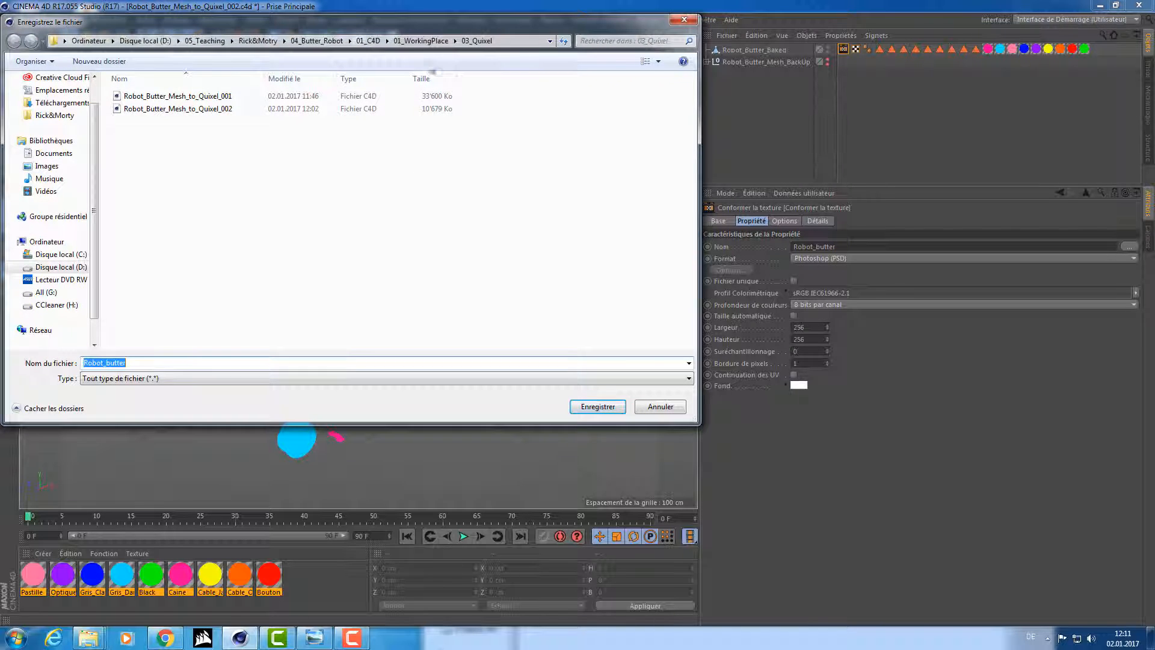
left_click(432, 43)
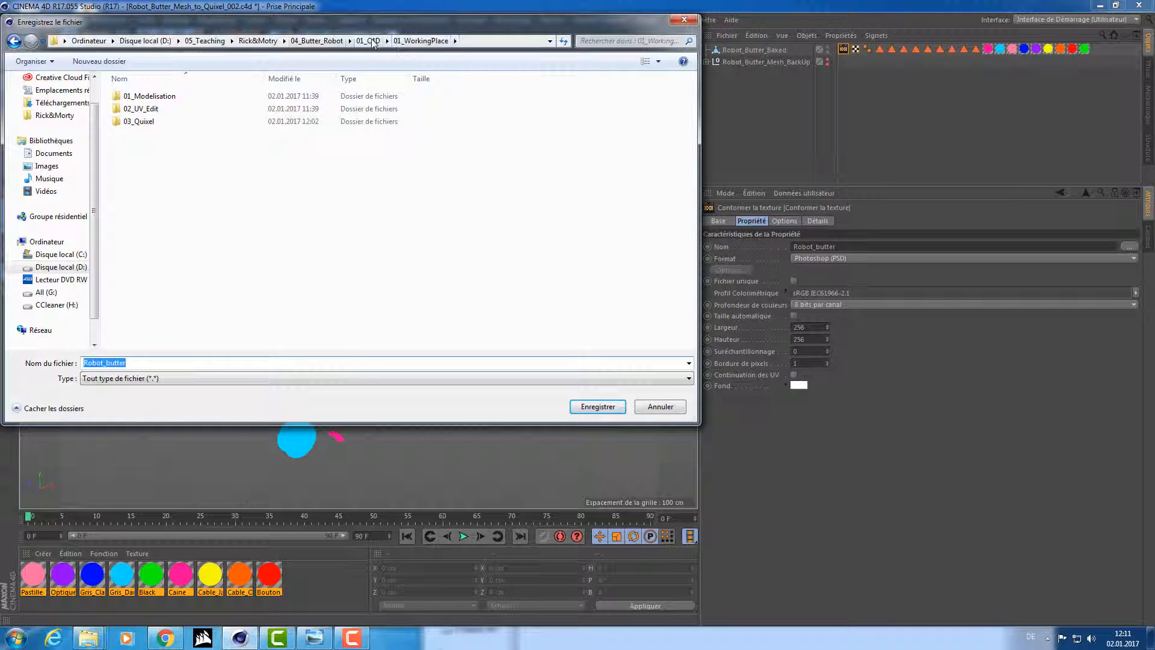
double_click(147, 122)
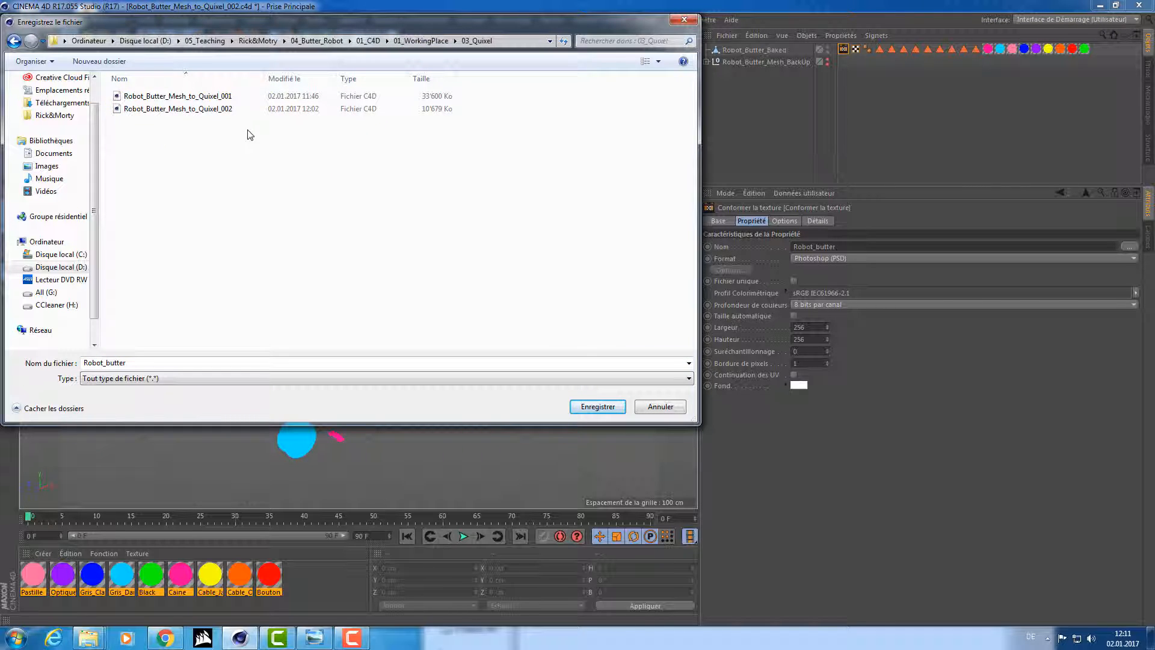
left_click(423, 42)
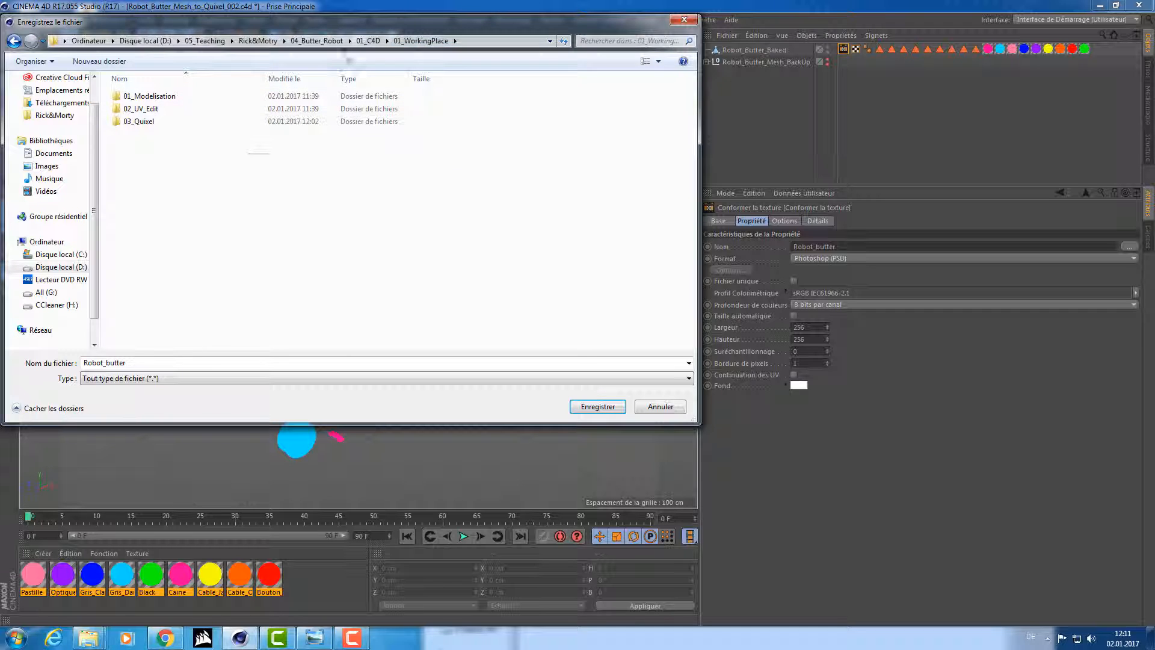
left_click(370, 42)
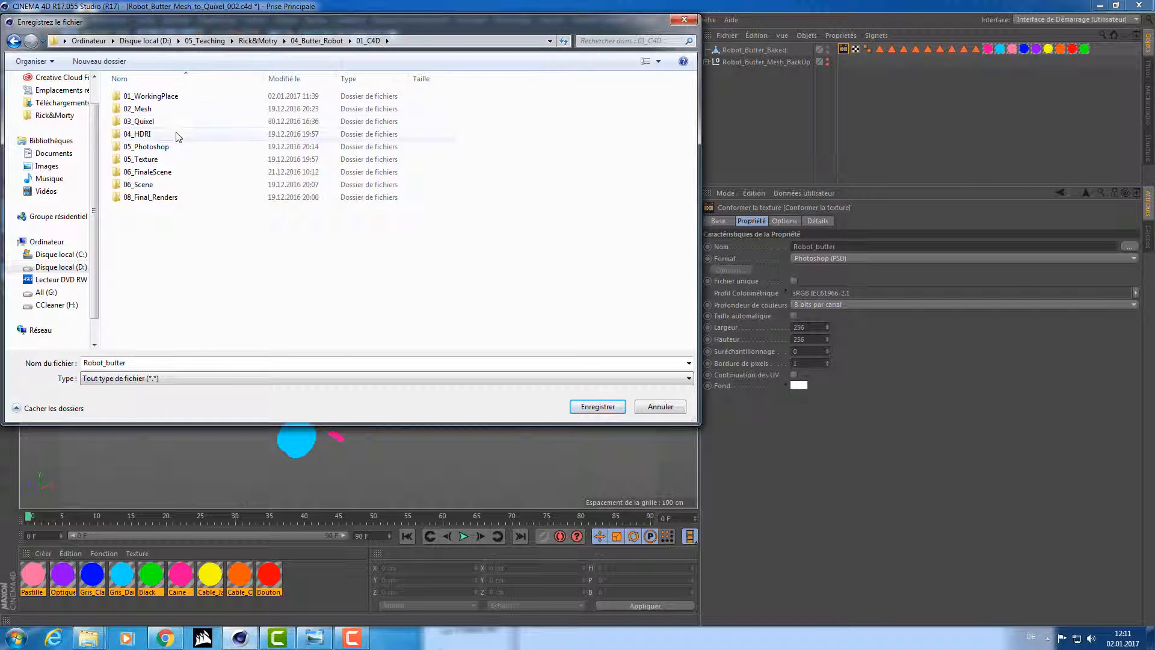
double_click(162, 121)
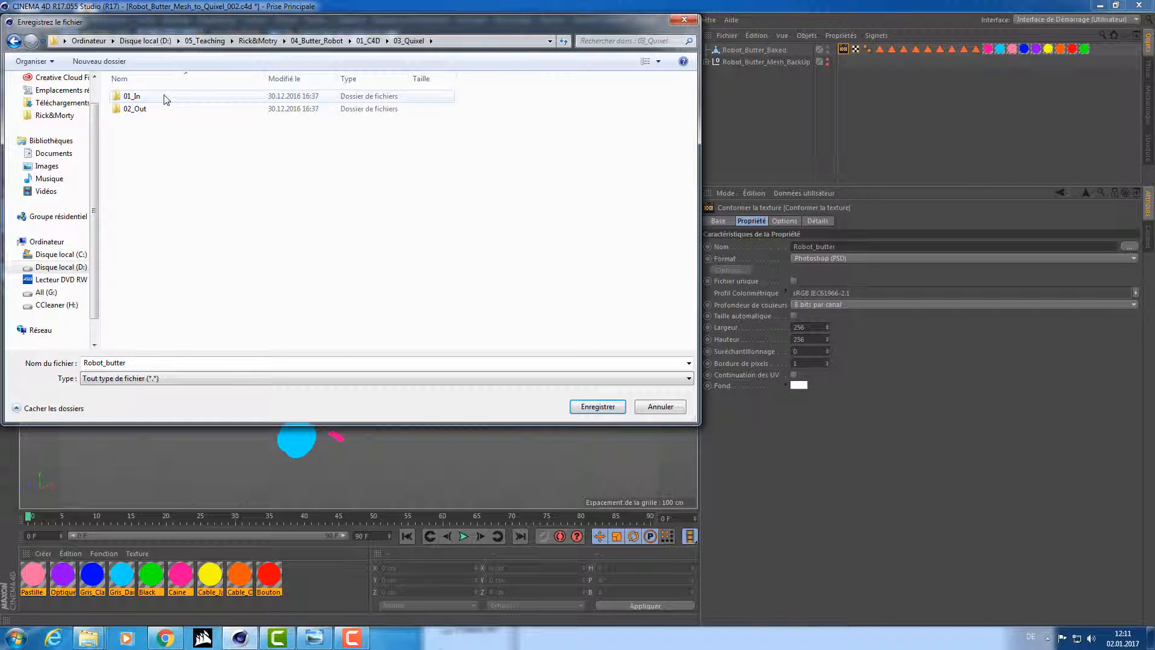
double_click(166, 98)
double_click(178, 101)
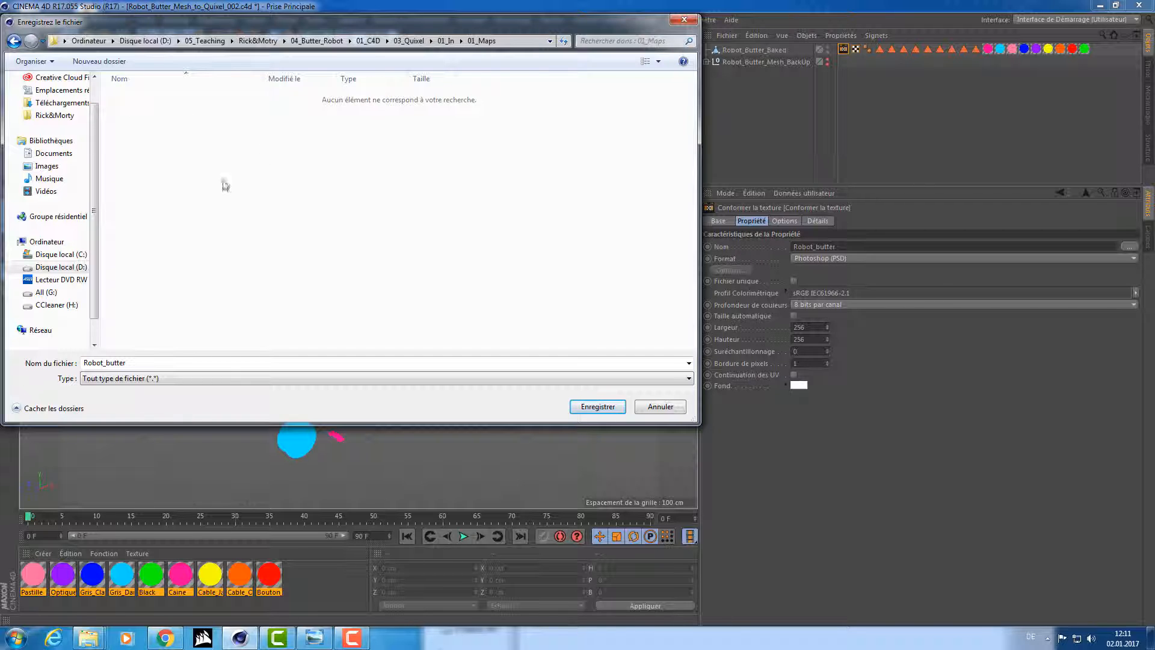
left_click(175, 364)
left_click(176, 365)
left_click(587, 404)
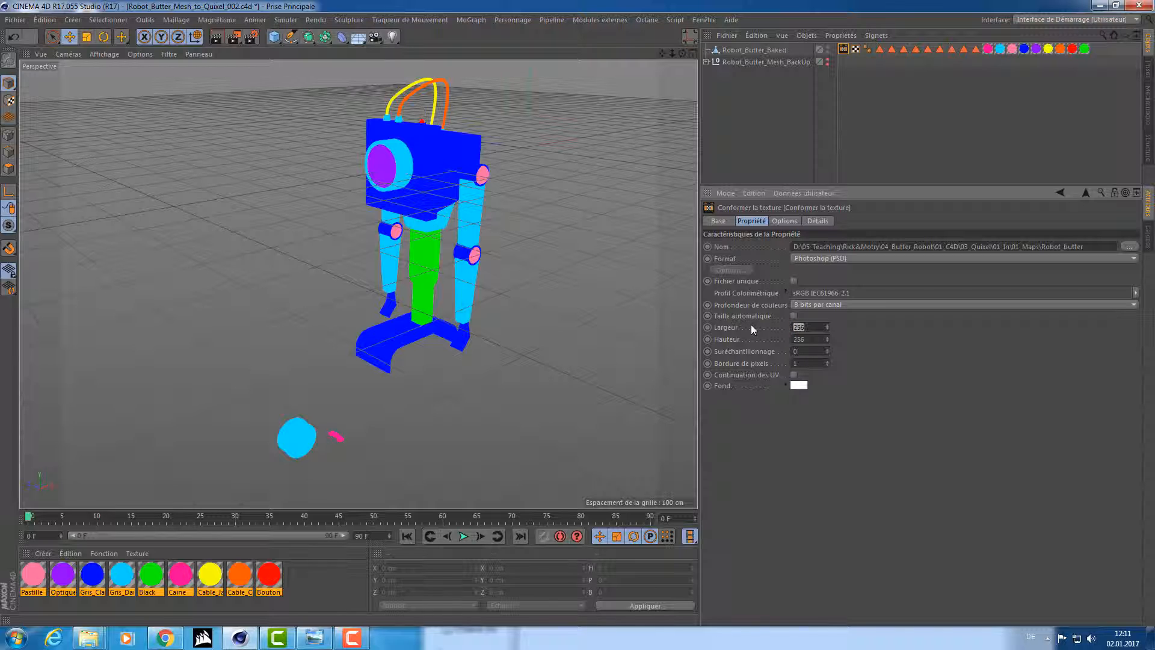
Set the baked texture's width and height to 4096 and its background colour to black
type("4096")
key("Tab")
left_click(804, 385)
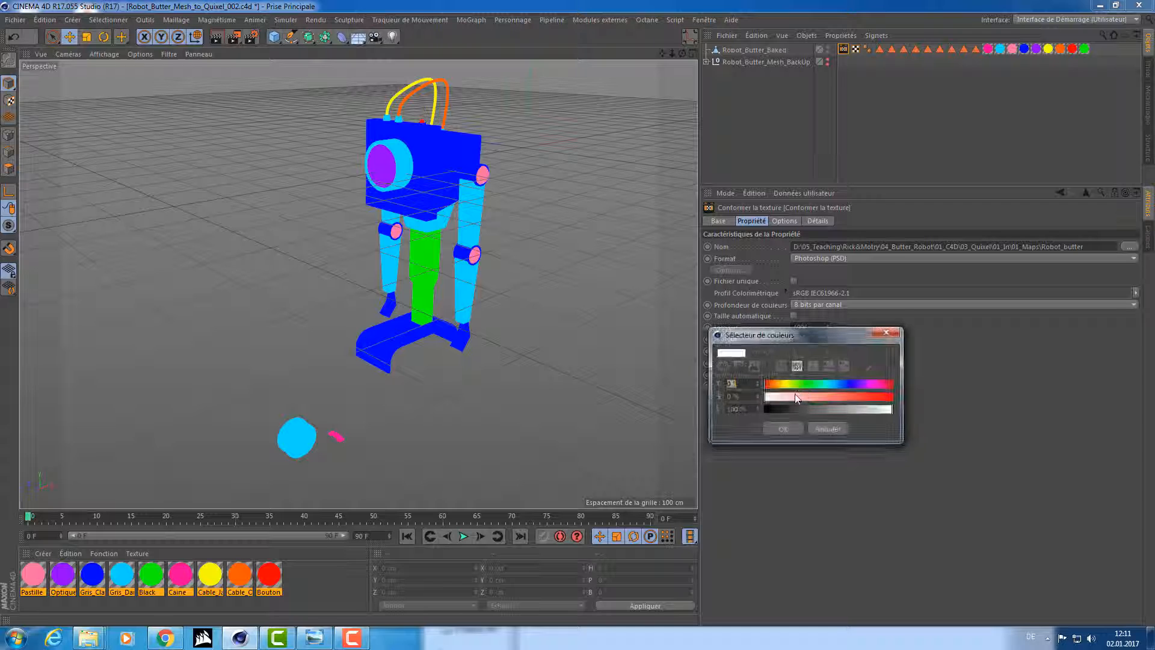
left_click(792, 410)
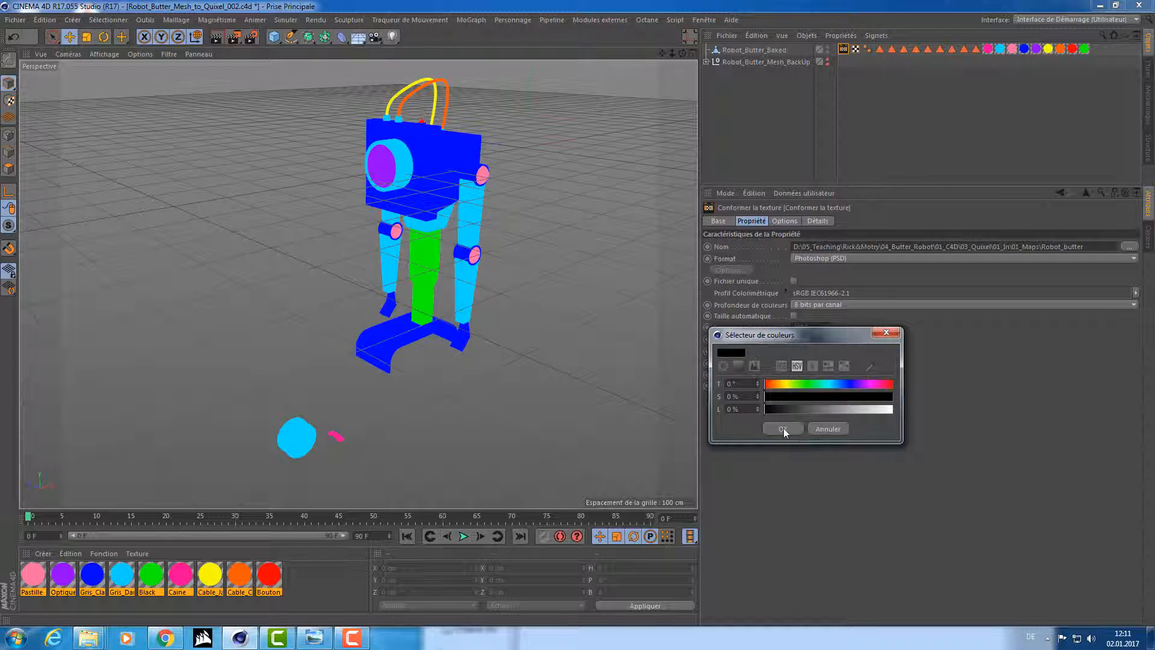
left_click(778, 409)
left_click(783, 429)
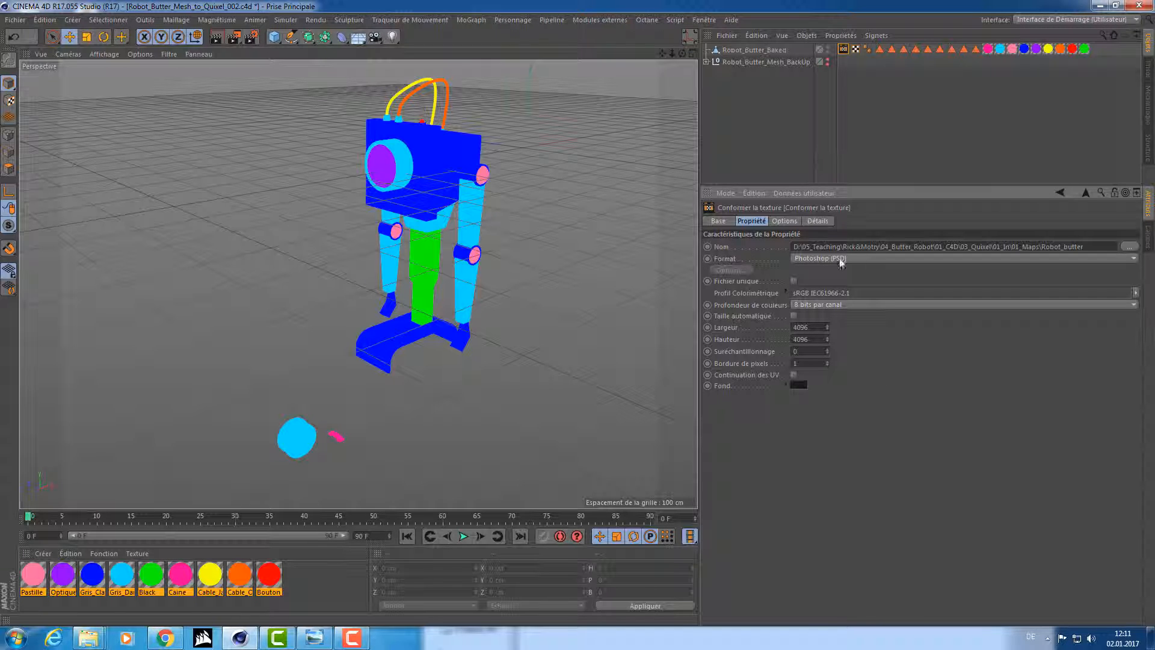
Enable only Couleur de Surface in the bake options and bake the texture
left_click(786, 221)
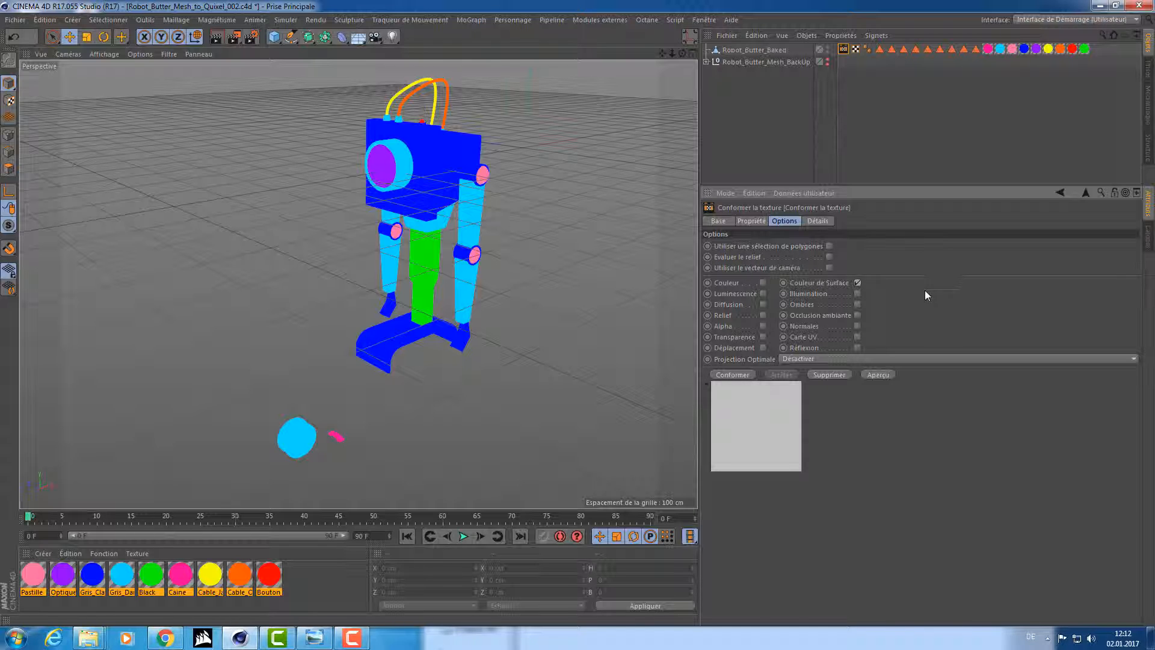
left_click(732, 375)
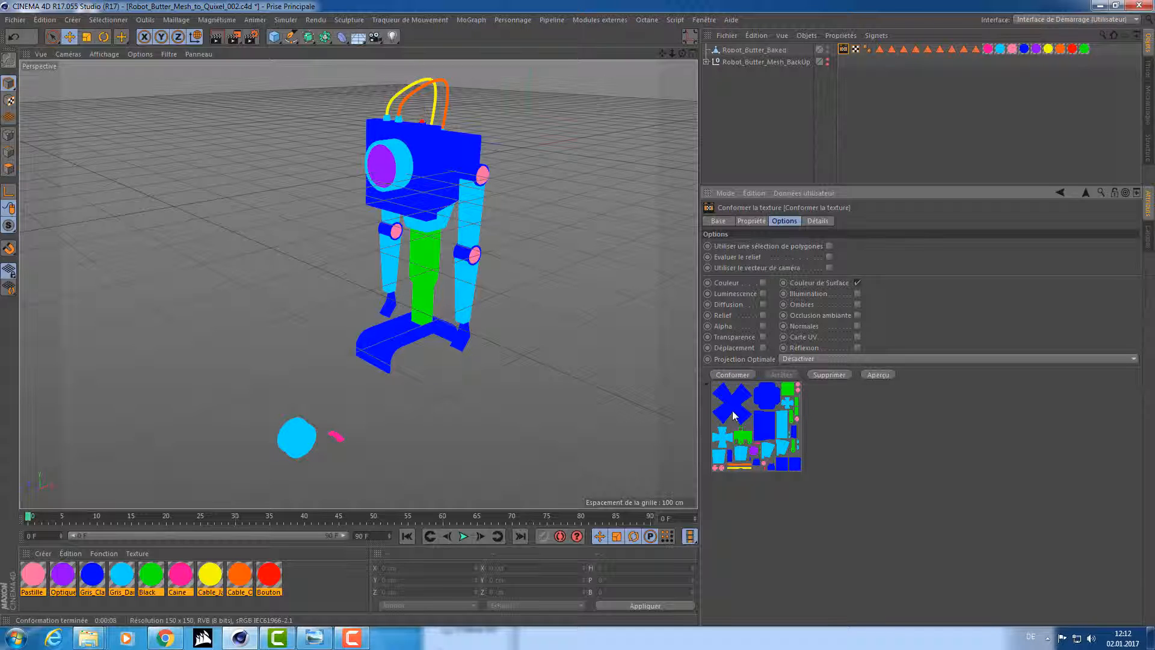
left_click(415, 165)
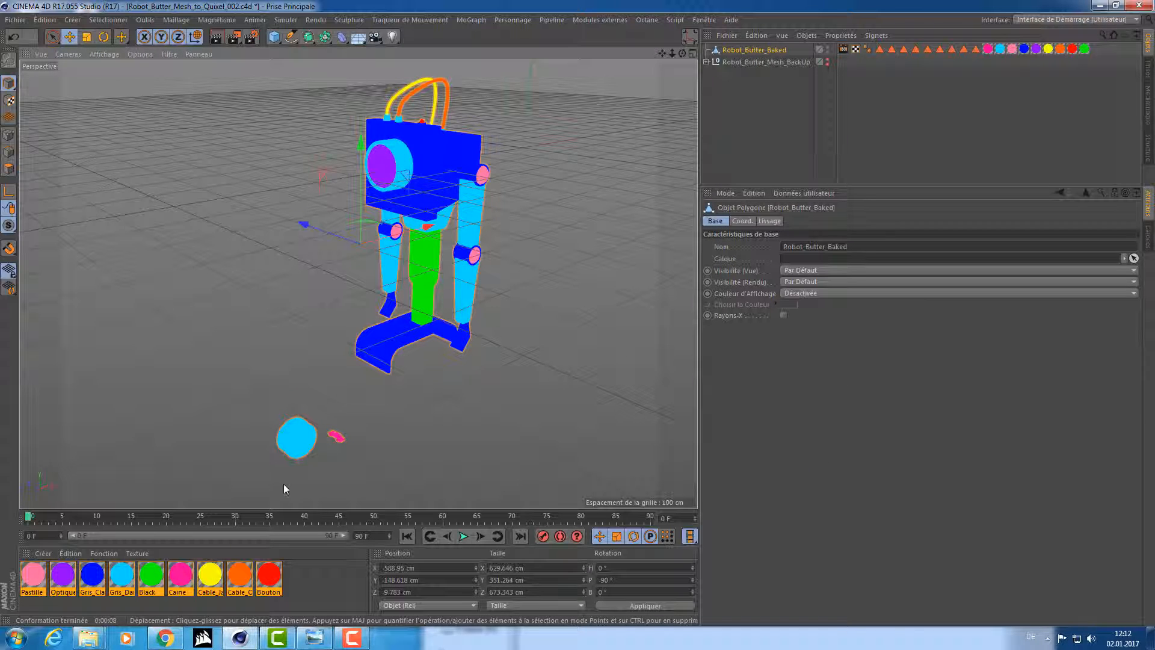
Switch to Windows Explorer and locate the baked PSD in 04_Butter_Robot\01_C4D\03_Quixel\01_In\01_Maps
mouse_move(89, 637)
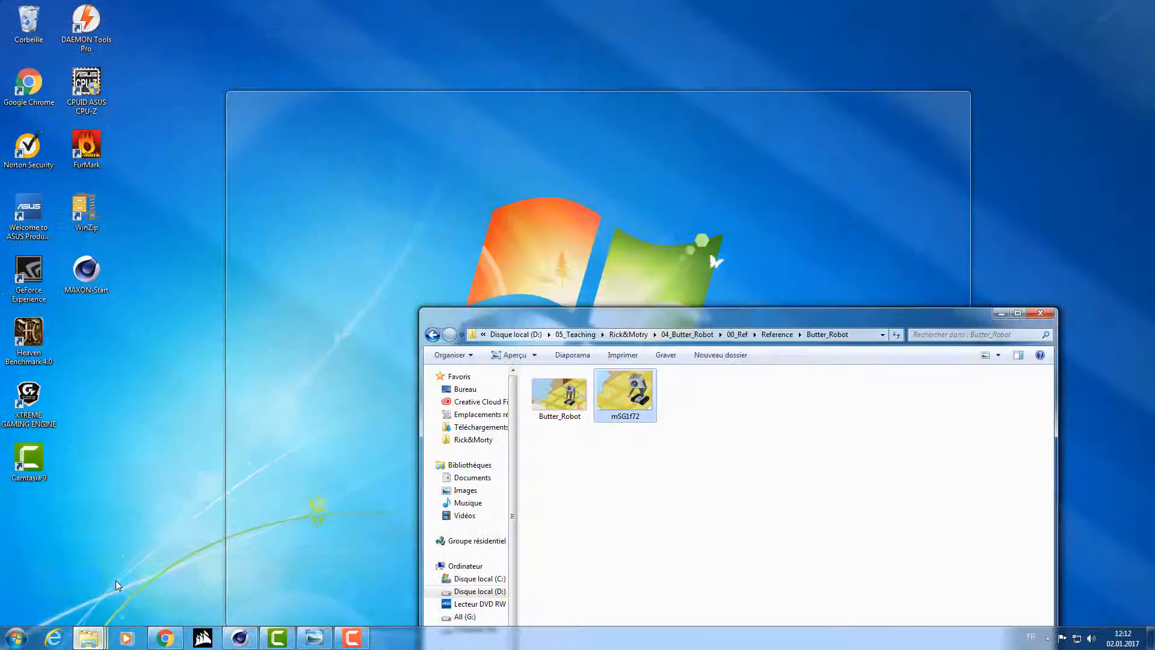
left_click(116, 580)
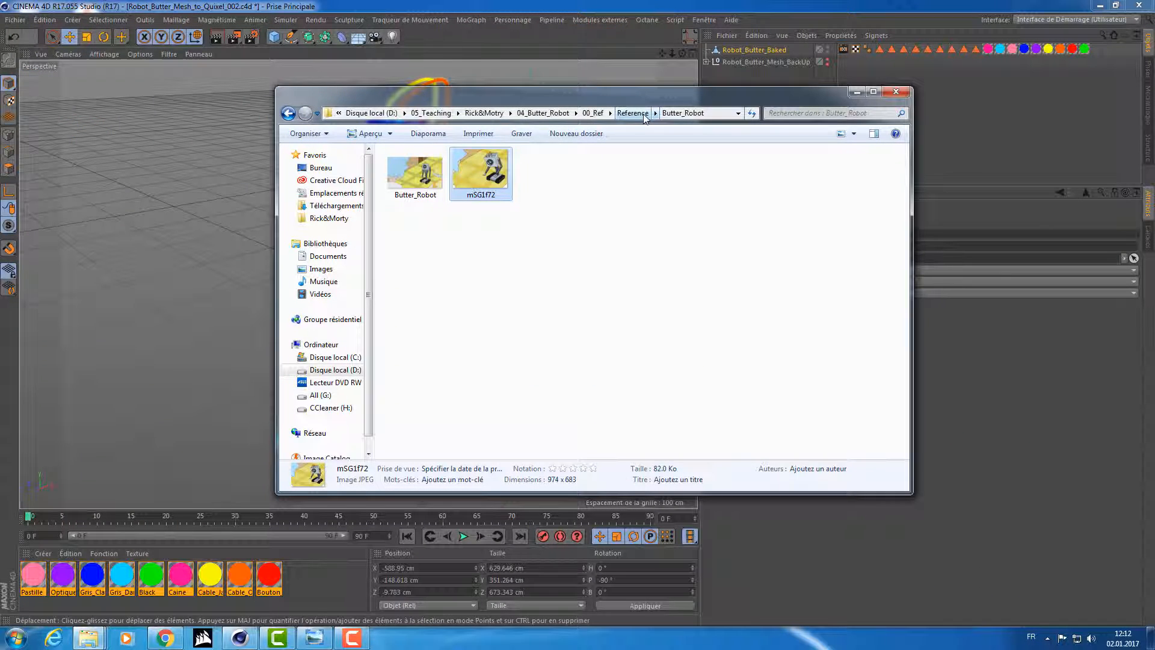
left_click(643, 114)
left_click(607, 114)
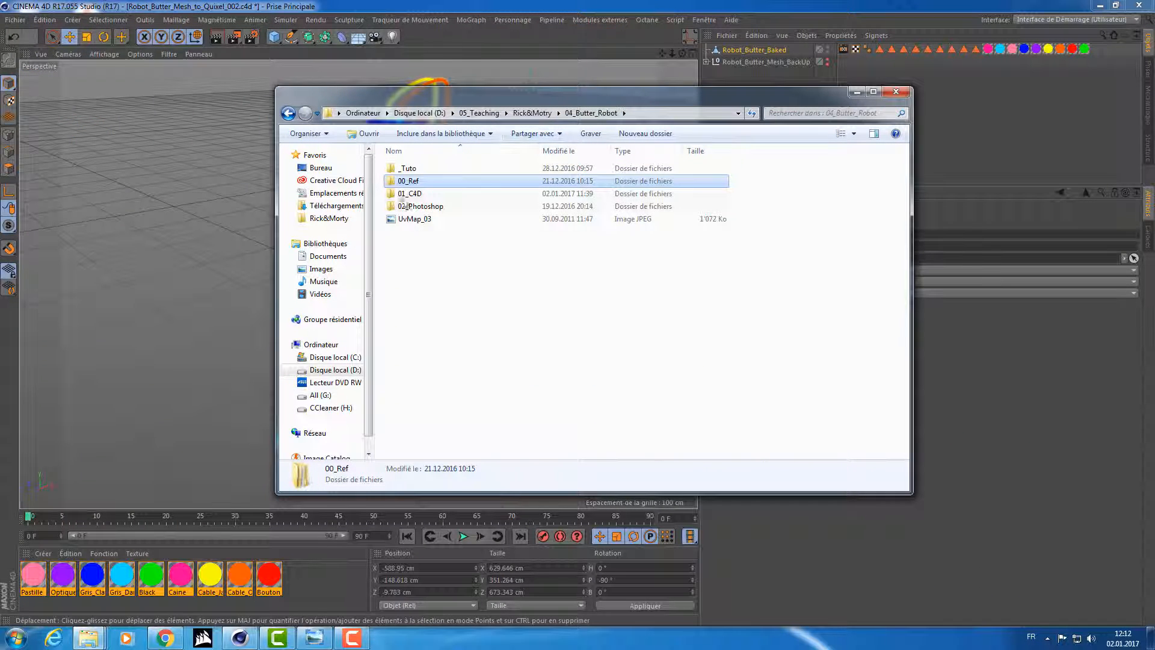
double_click(415, 194)
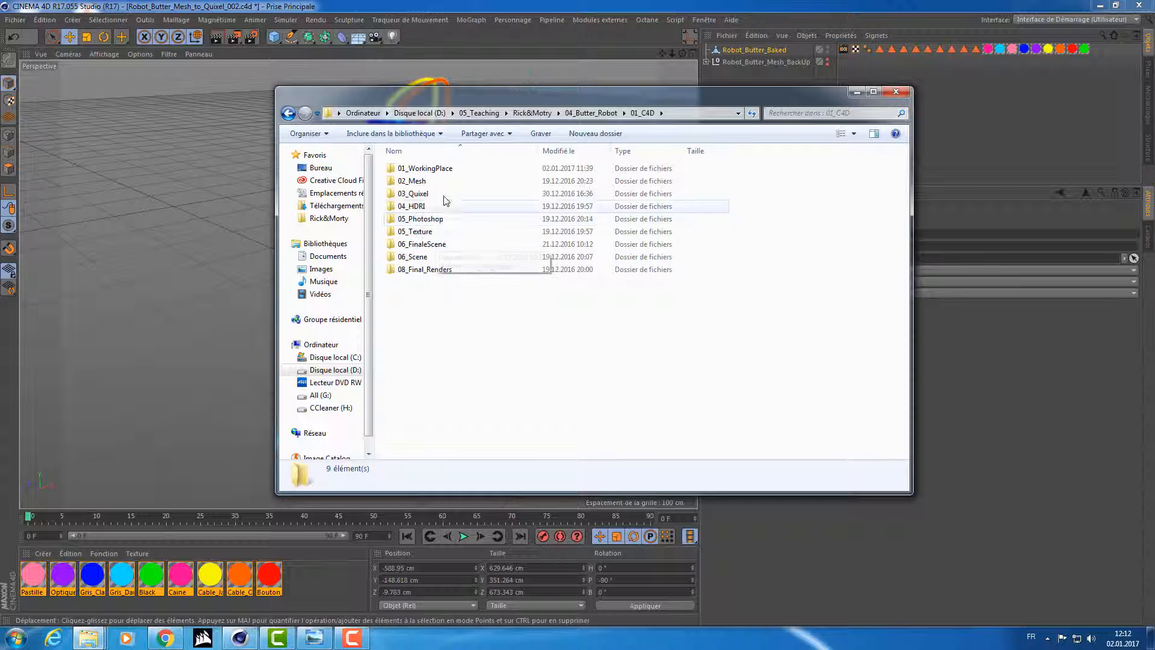
double_click(444, 194)
double_click(461, 173)
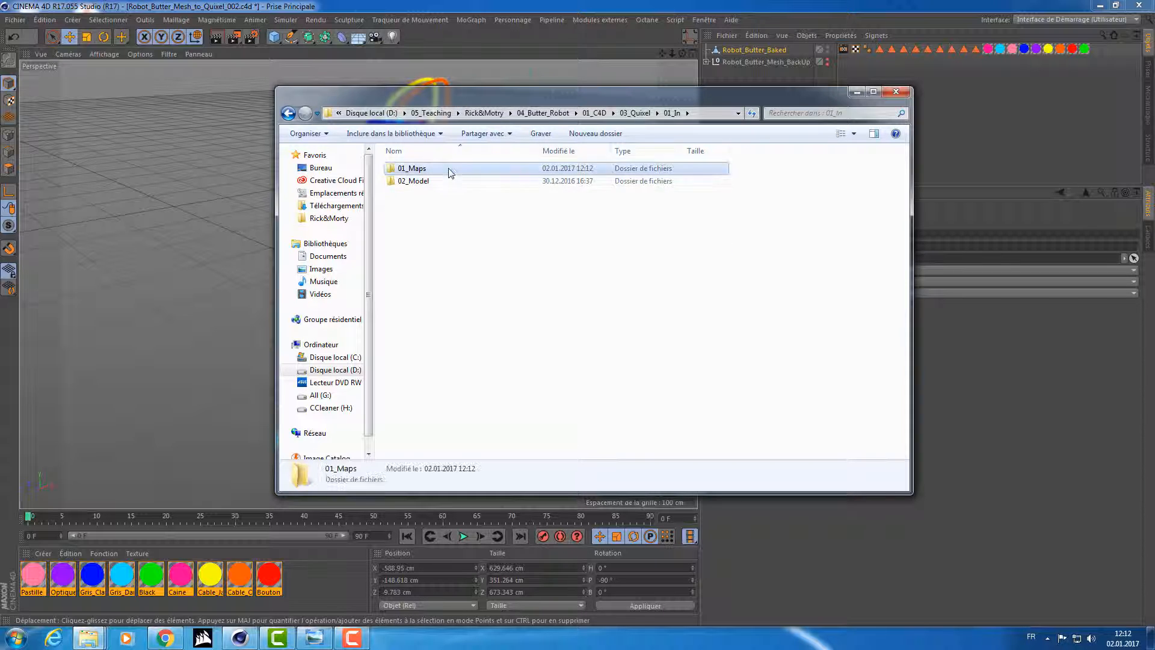
double_click(449, 169)
left_click(415, 192)
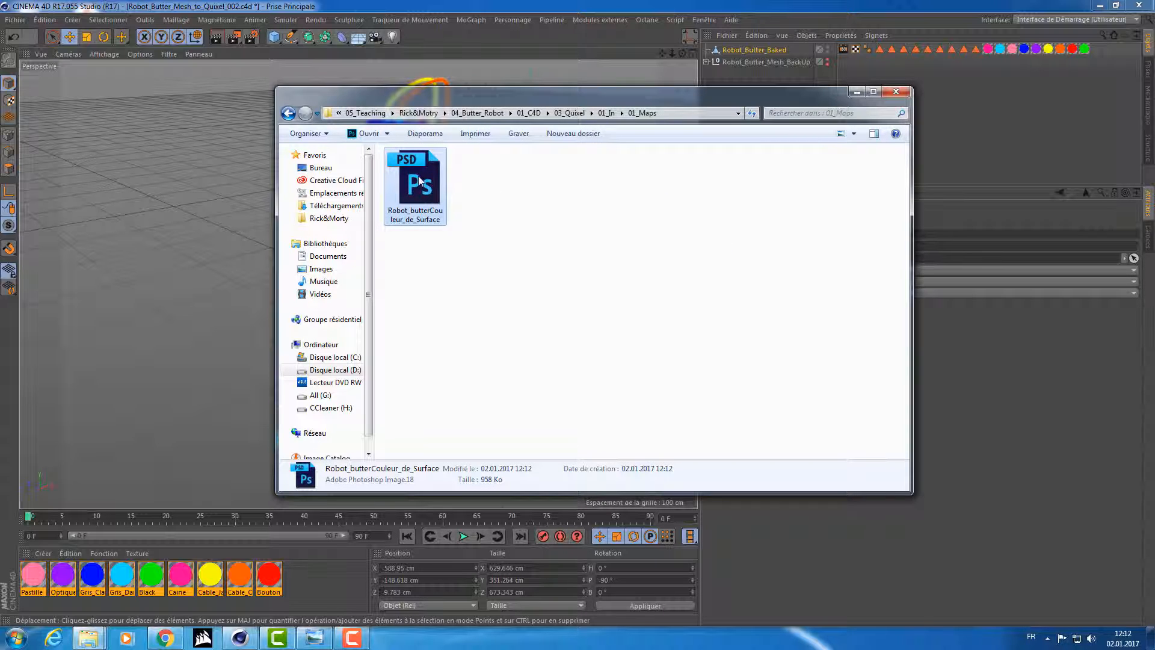
left_click_drag(793, 95, 589, 103)
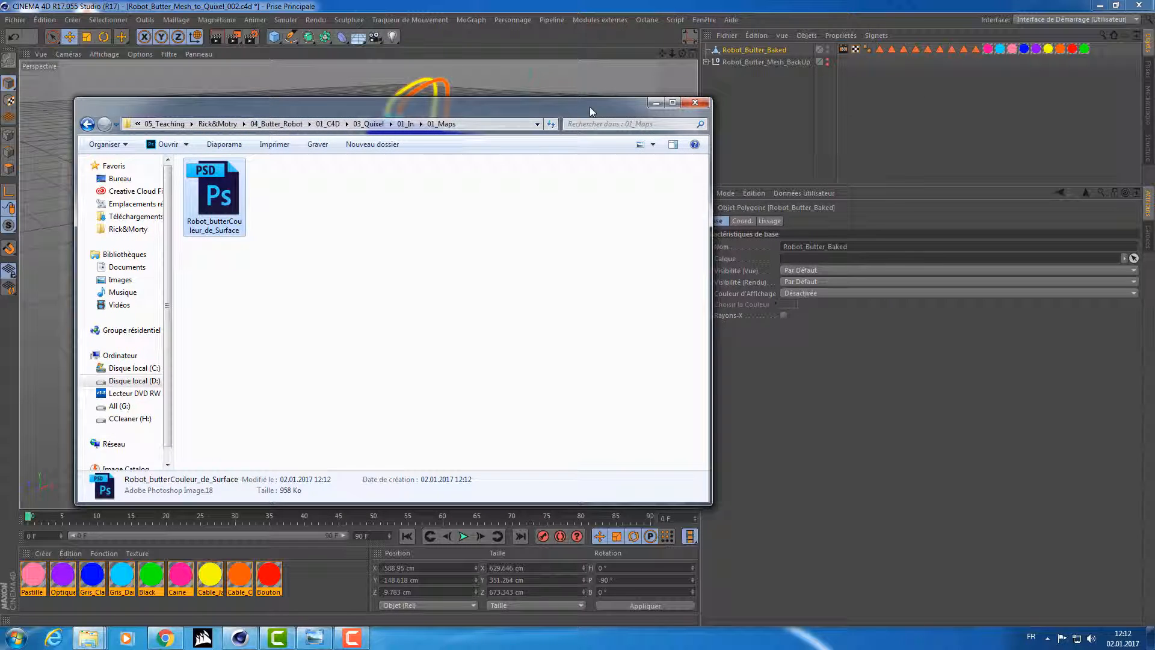
Return to Cinema 4D, set the bake's output format to PNG, and bake the Couleur de Surface texture again
left_click(842, 118)
left_click(843, 49)
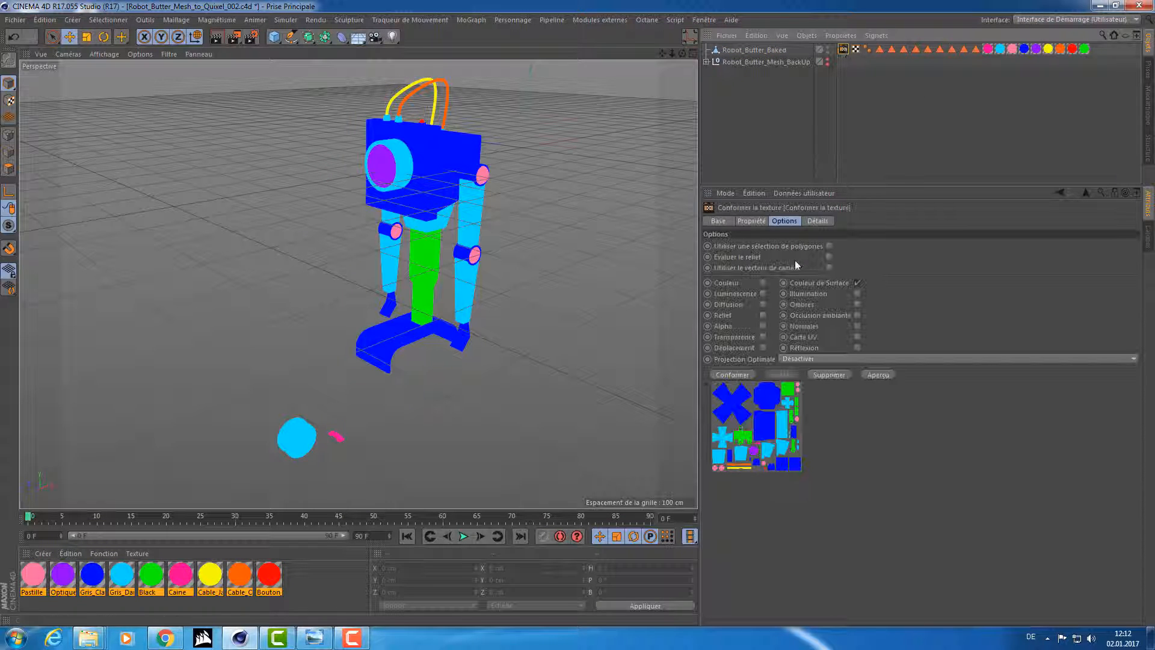
left_click(753, 222)
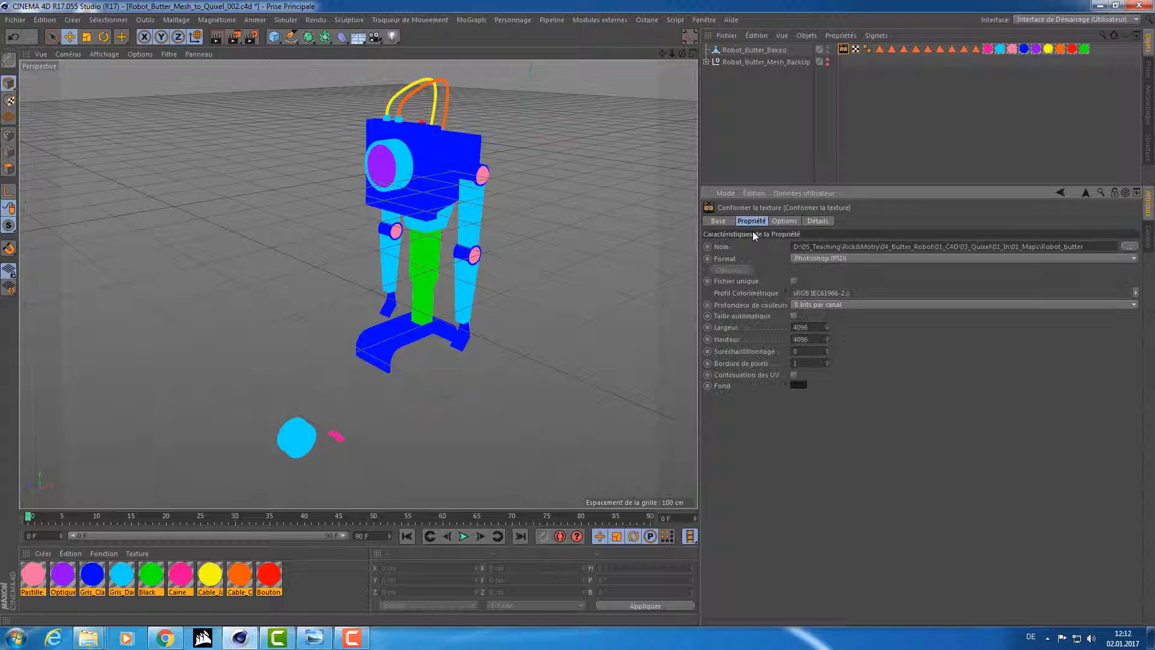
left_click(814, 259)
left_click(803, 391)
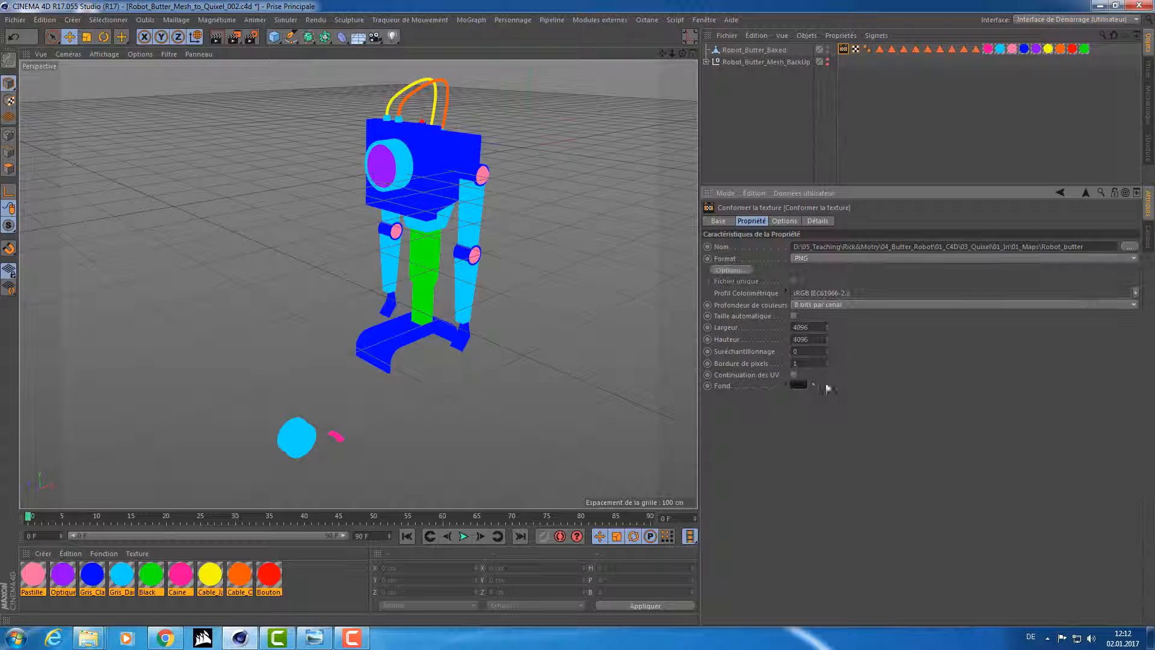
left_click(785, 220)
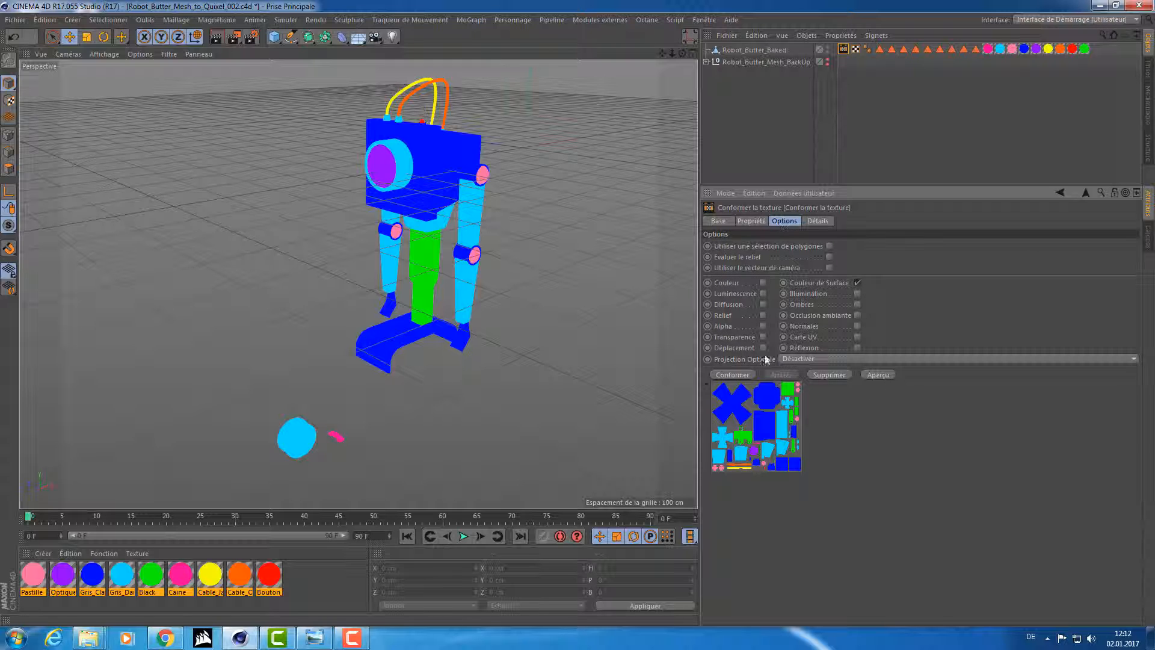
left_click(741, 373)
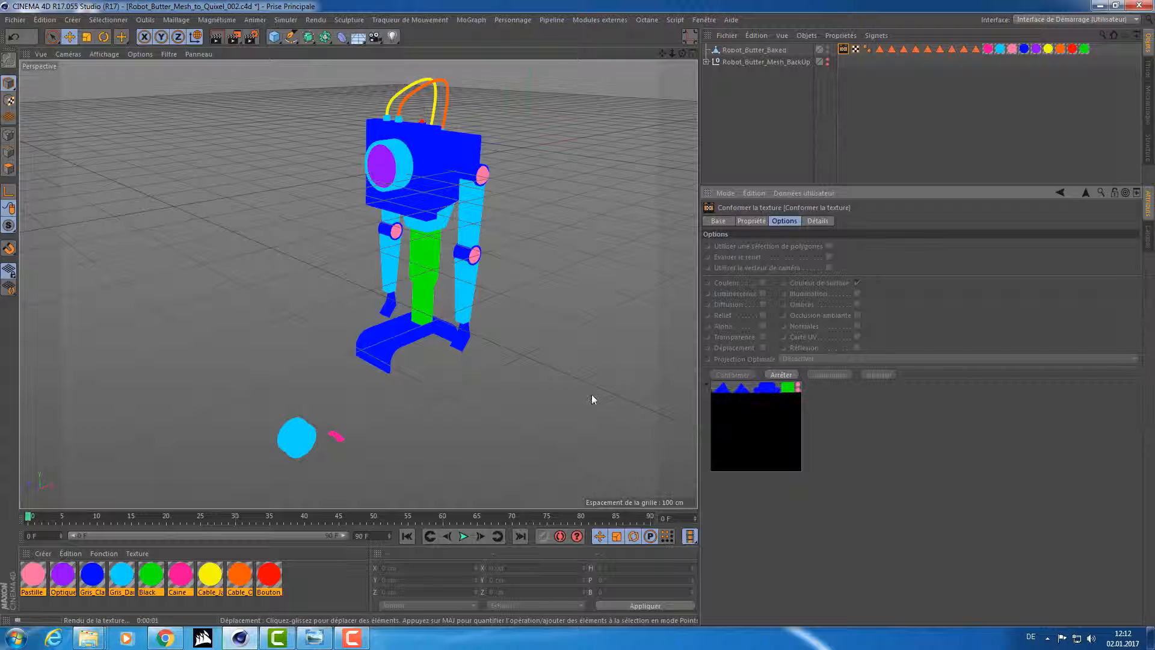
Switch to Windows Explorer and delete the PSD version of the baked texture from the 01_Maps folder
key("alt+Tab")
left_click(311, 239)
left_click(214, 195)
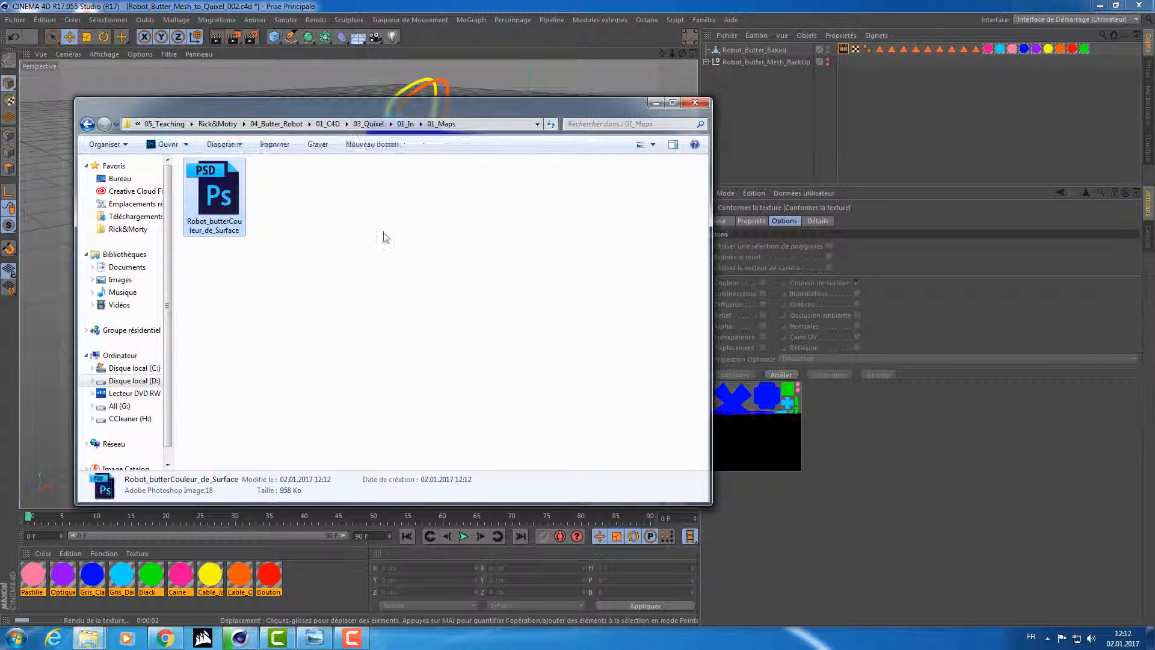
key("Delete")
key("Return")
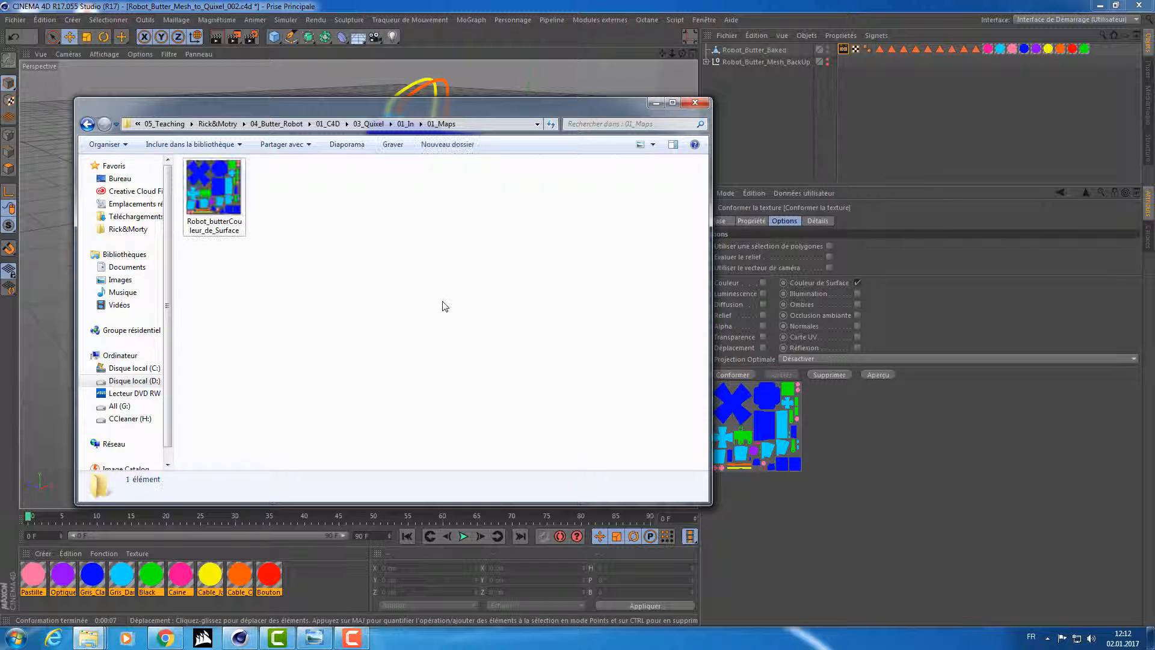
Open the baked PNG in the Windows photo viewer, examine the colours and edges of its UV islands, and close the viewer and folder
double_click(215, 194)
scroll(530, 277, "up", 1)
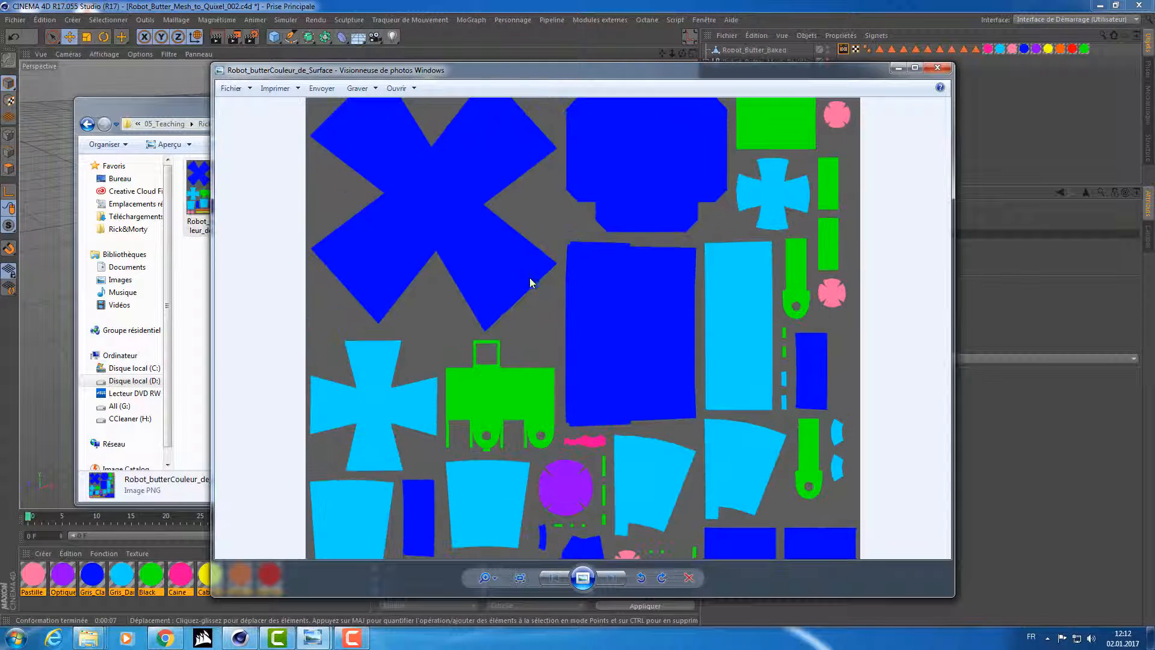
double_click(610, 67)
scroll(516, 367, "up", 5)
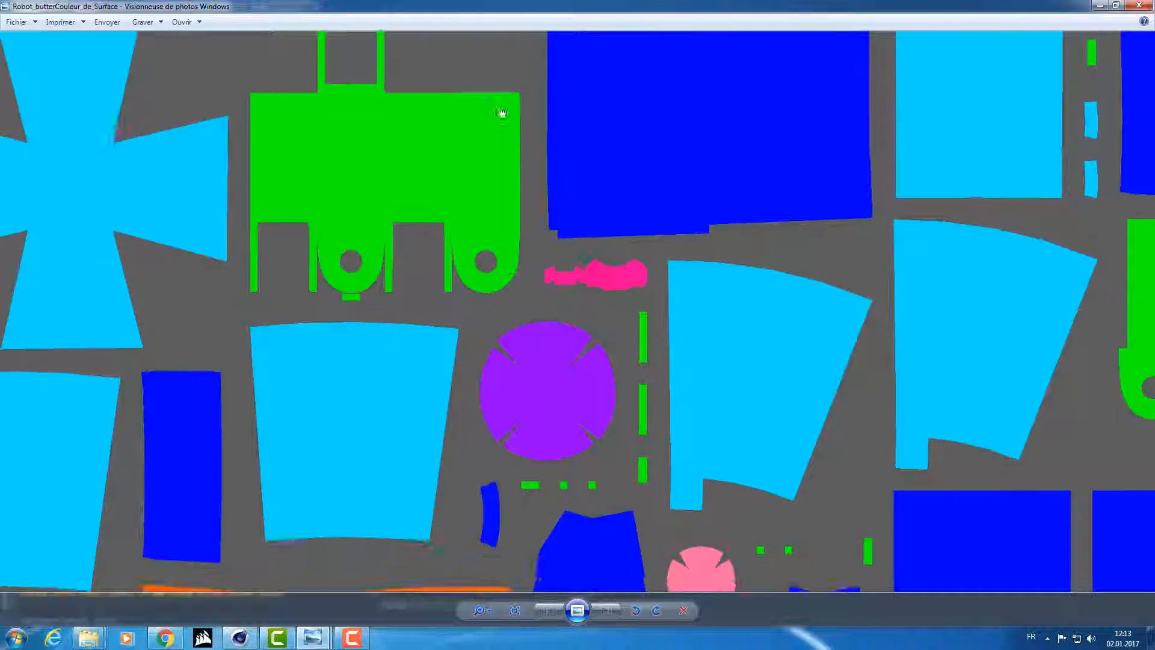
left_click_drag(502, 113, 830, 67)
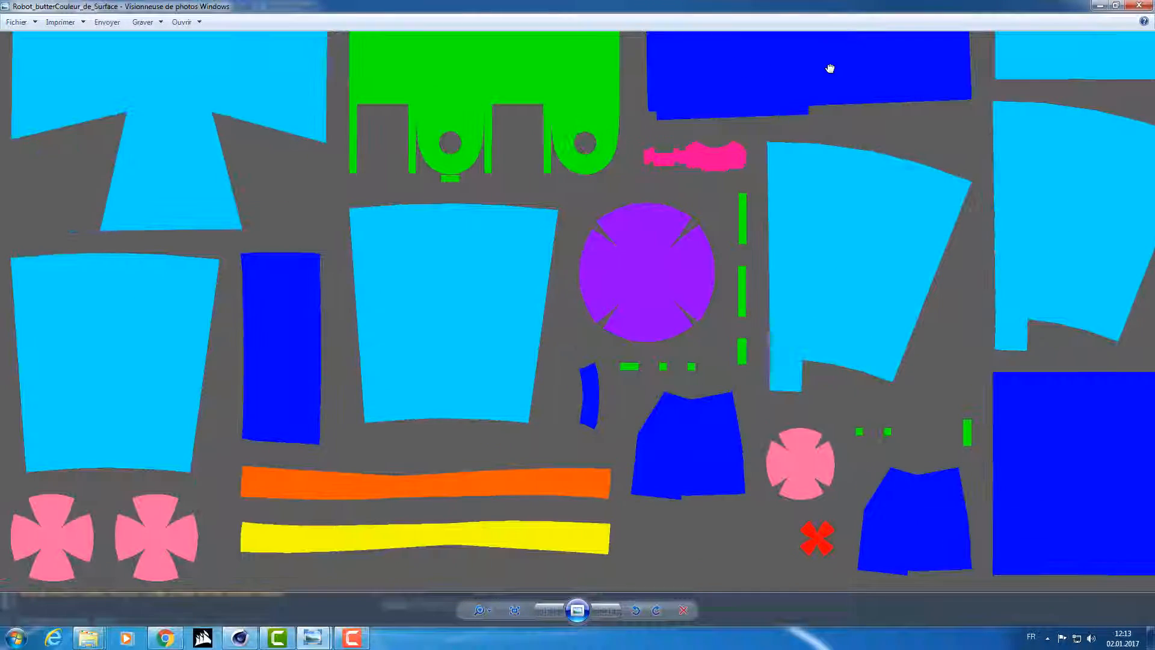
scroll(500, 270, "up", 3)
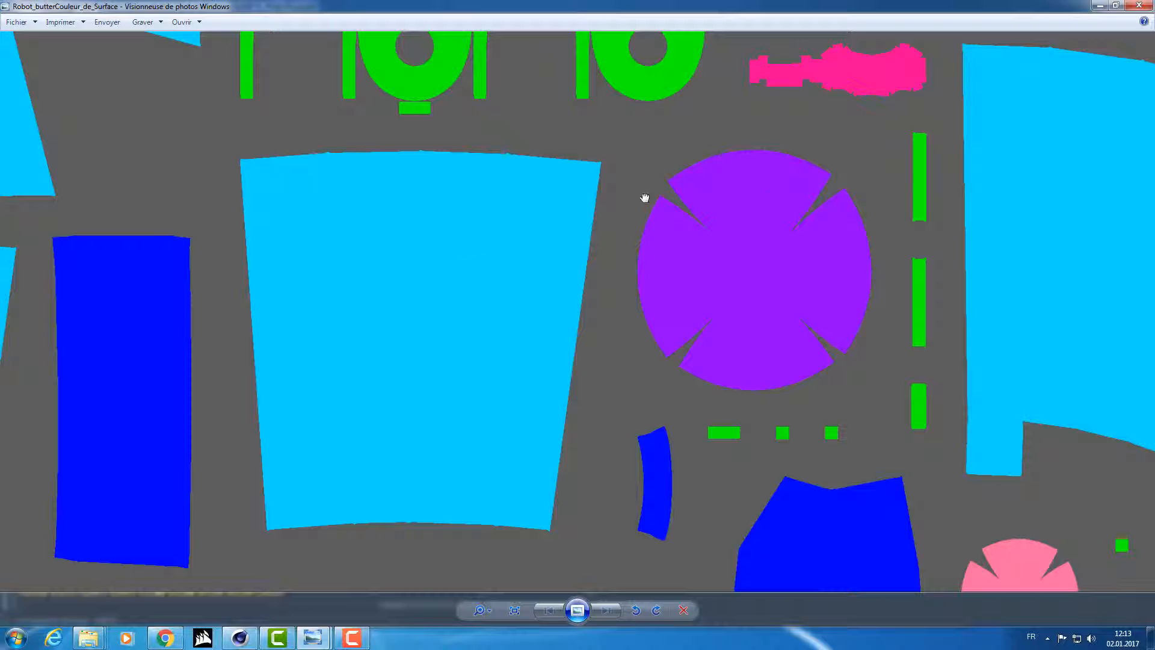
left_click_drag(645, 197, 693, 500)
left_click_drag(458, 241, 16, 567)
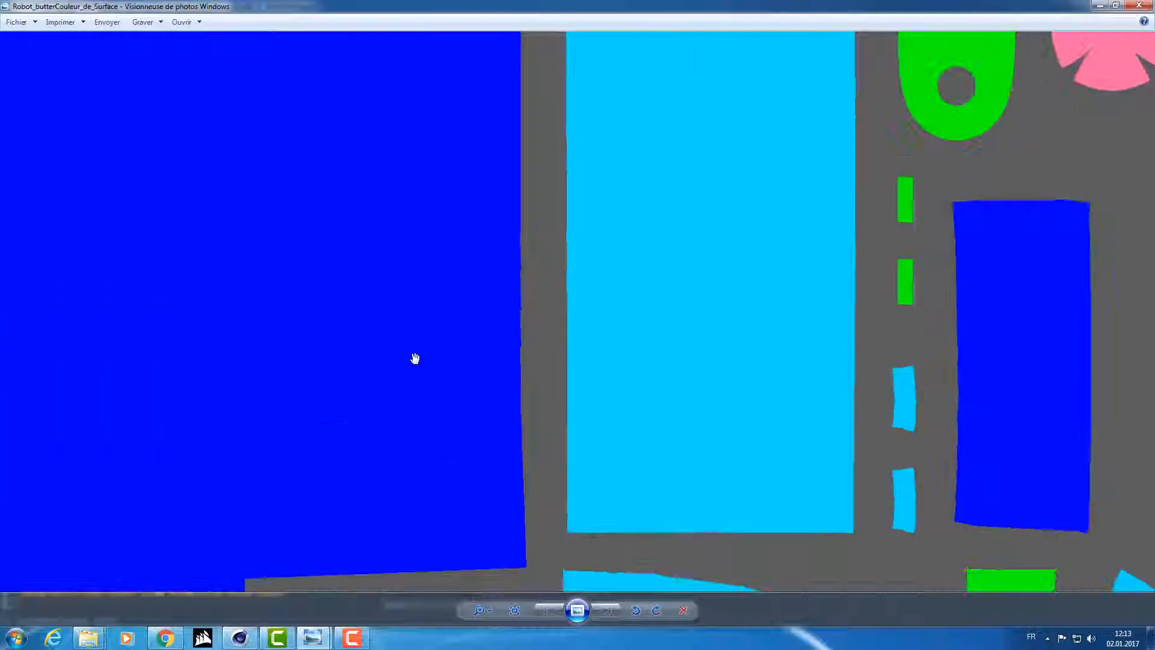
scroll(415, 359, "down", 8)
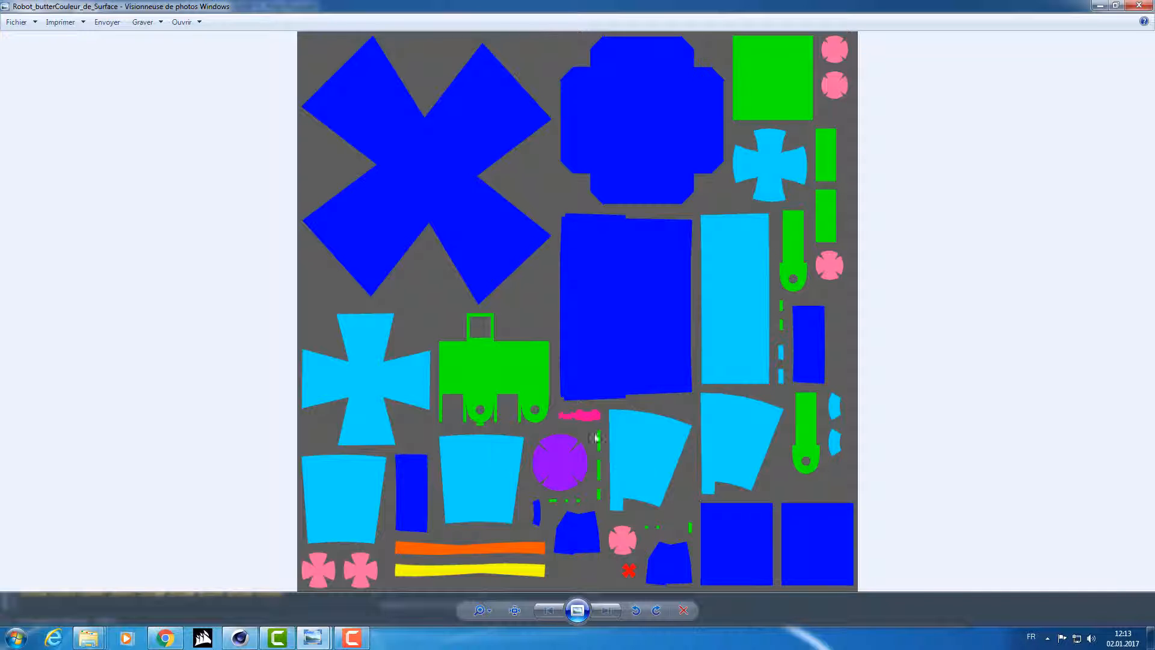
scroll(822, 345, "up", 4)
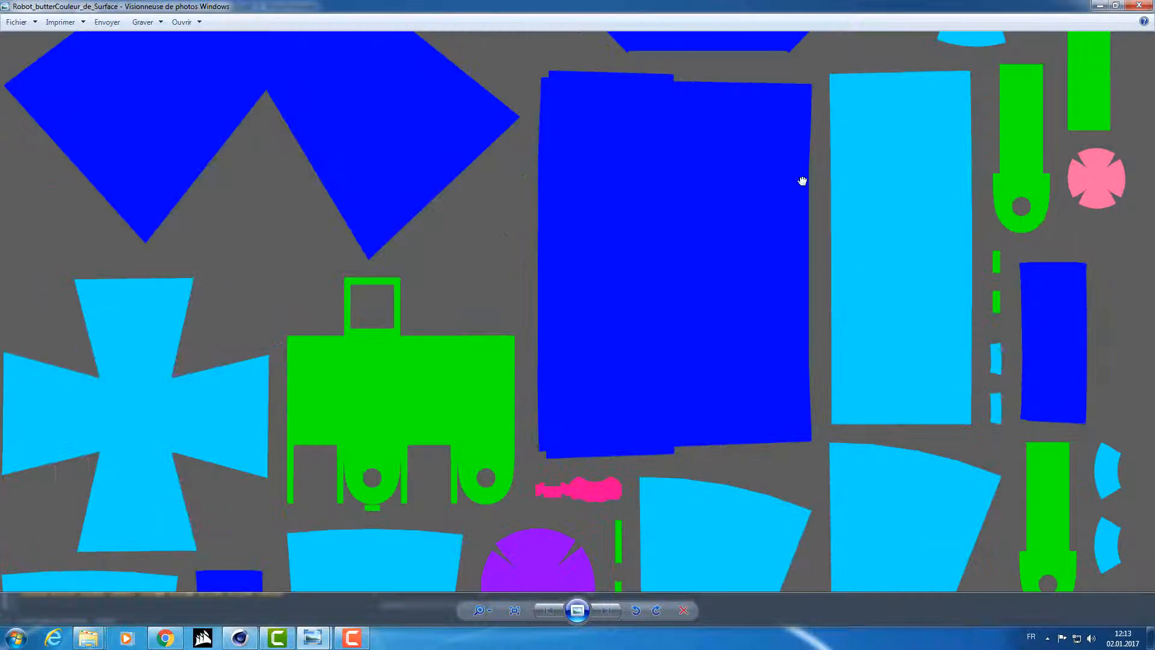
mouse_move(797, 123)
left_mouse_down()
mouse_move(776, 186)
mouse_move(797, 116)
left_mouse_up()
scroll(526, 320, "down", 4)
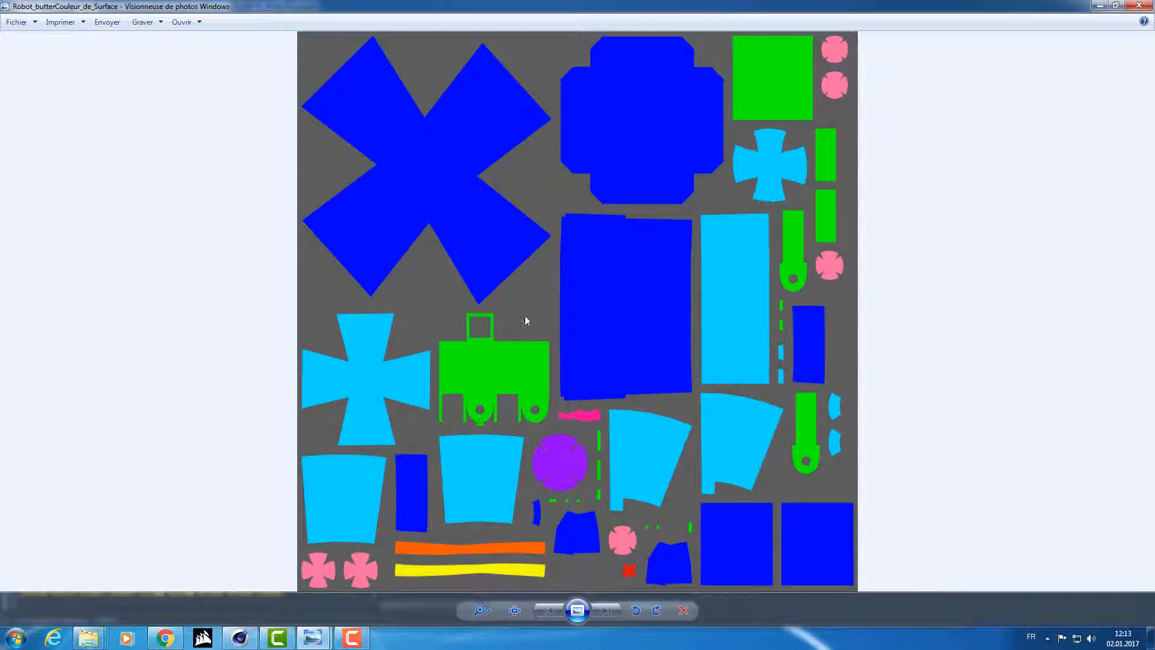
left_click(1148, 5)
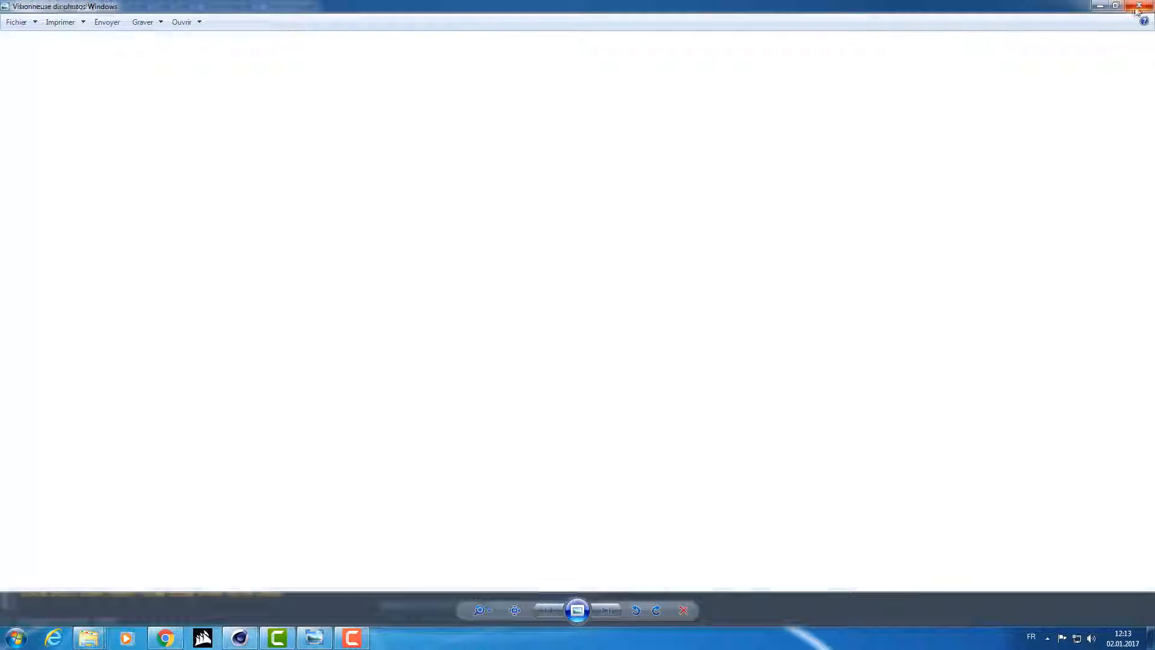
left_click(695, 103)
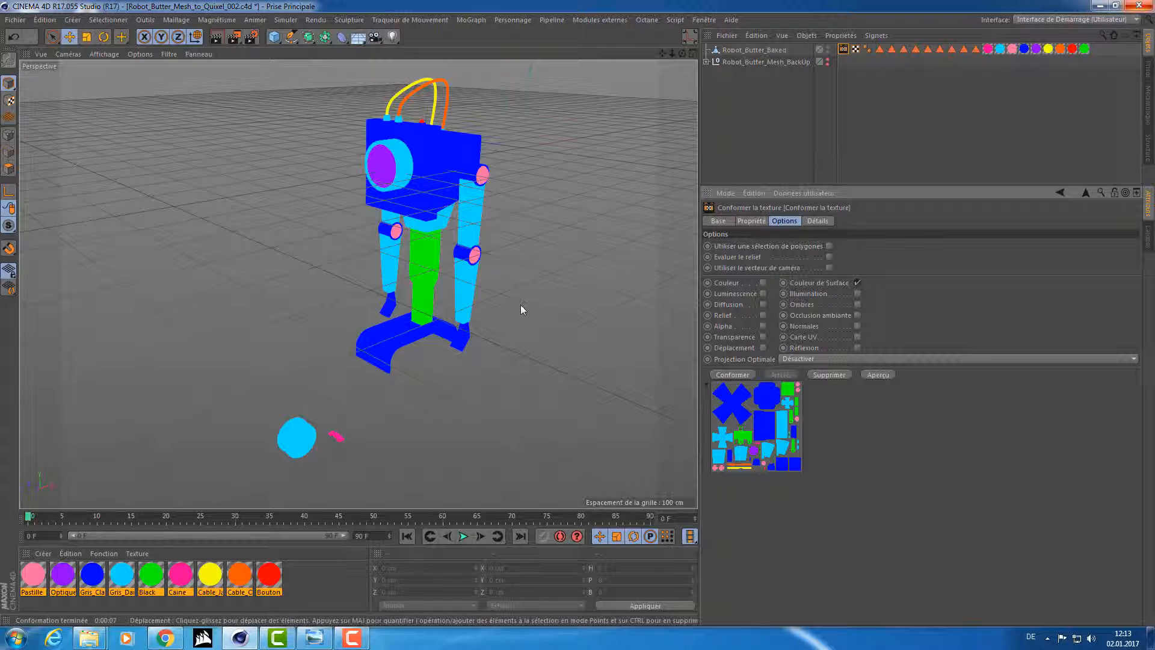
Switch to Windows Explorer and open the folder 04_Butter_Robot\01_C4D\03_Quixel\01_In\01_Maps
key("alt+Tab")
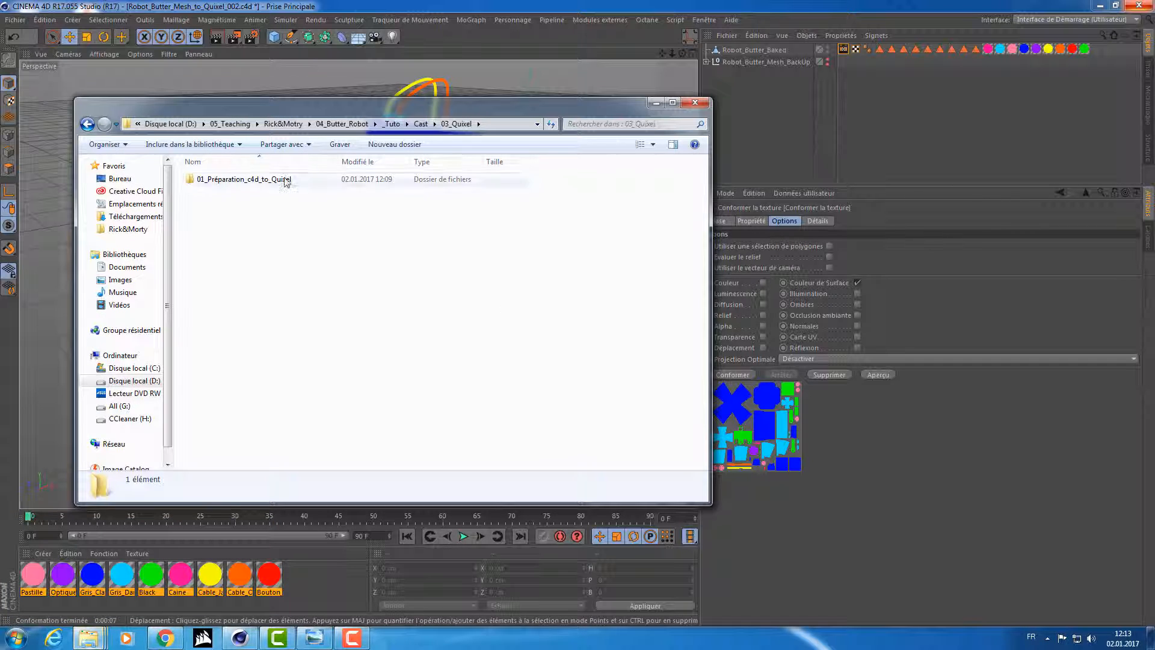
left_click(342, 124)
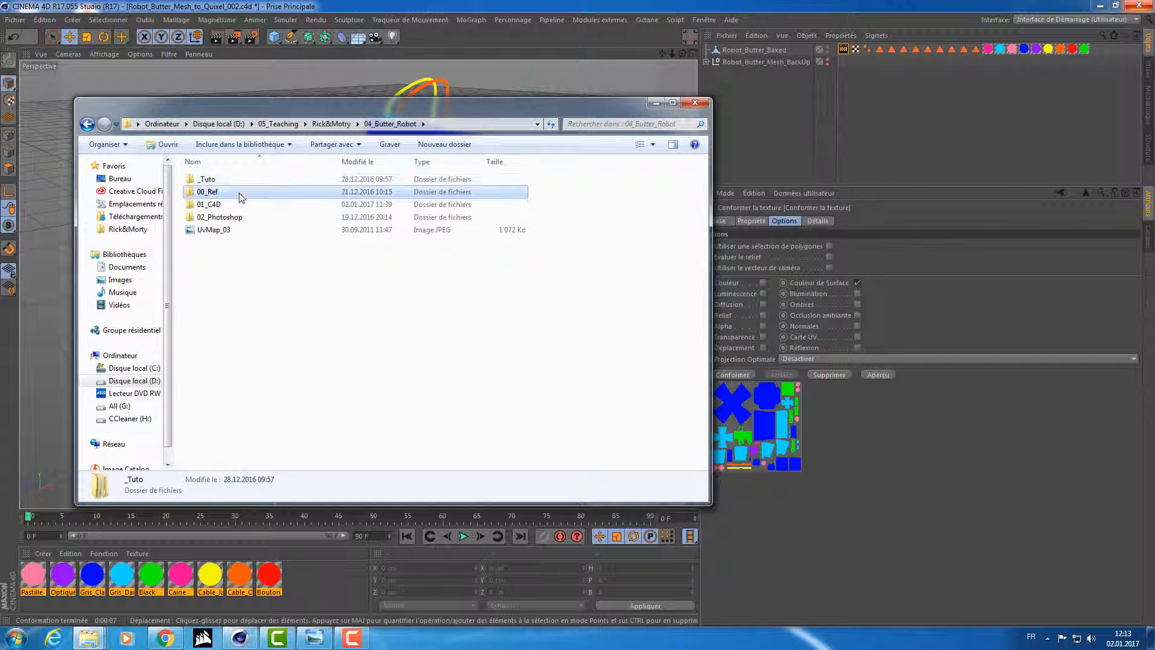
double_click(240, 193)
key("BackSpace")
double_click(240, 204)
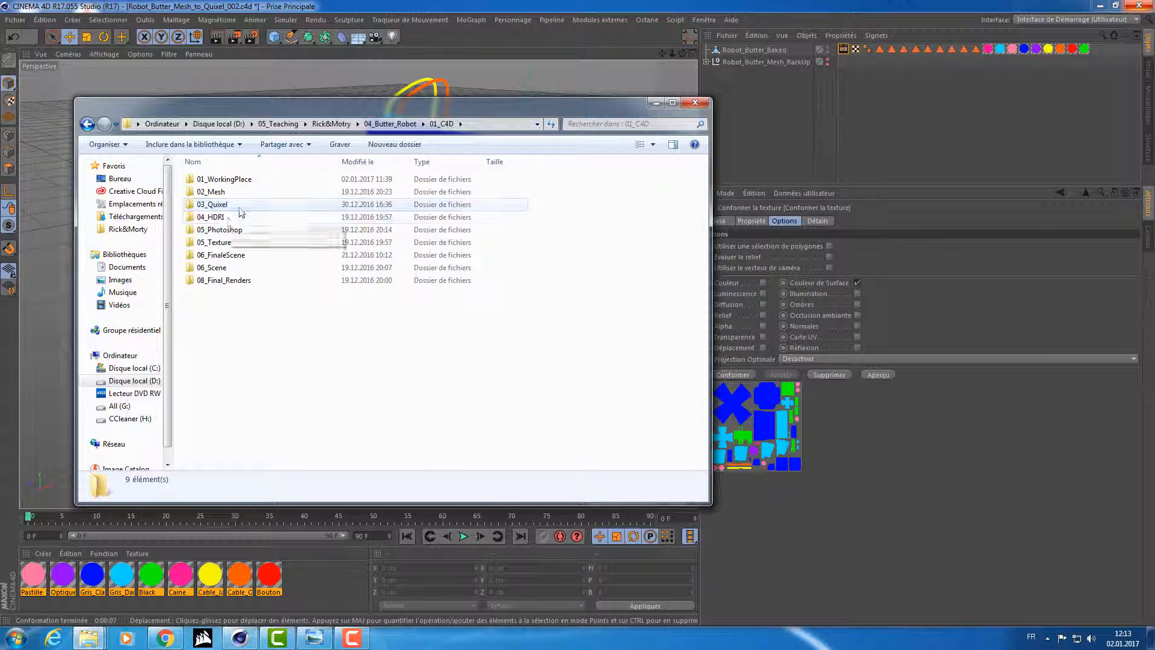
double_click(228, 205)
double_click(235, 179)
double_click(232, 179)
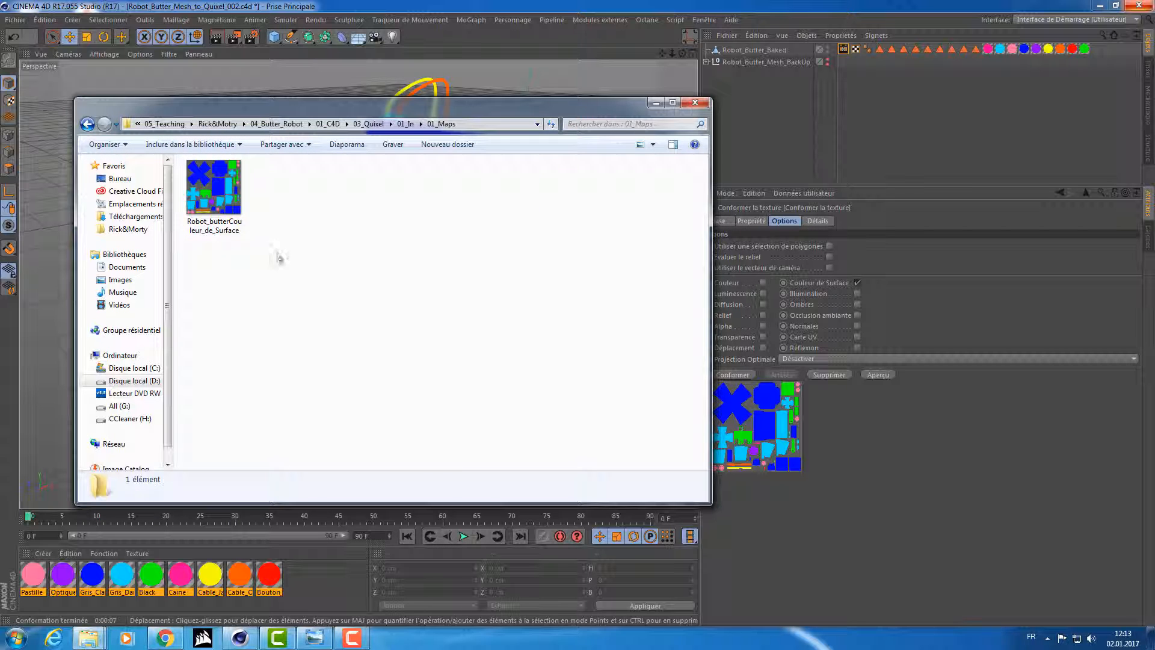
Rename the baked PNG as Robot_butter_Couleur_de_Surface
left_click(210, 231)
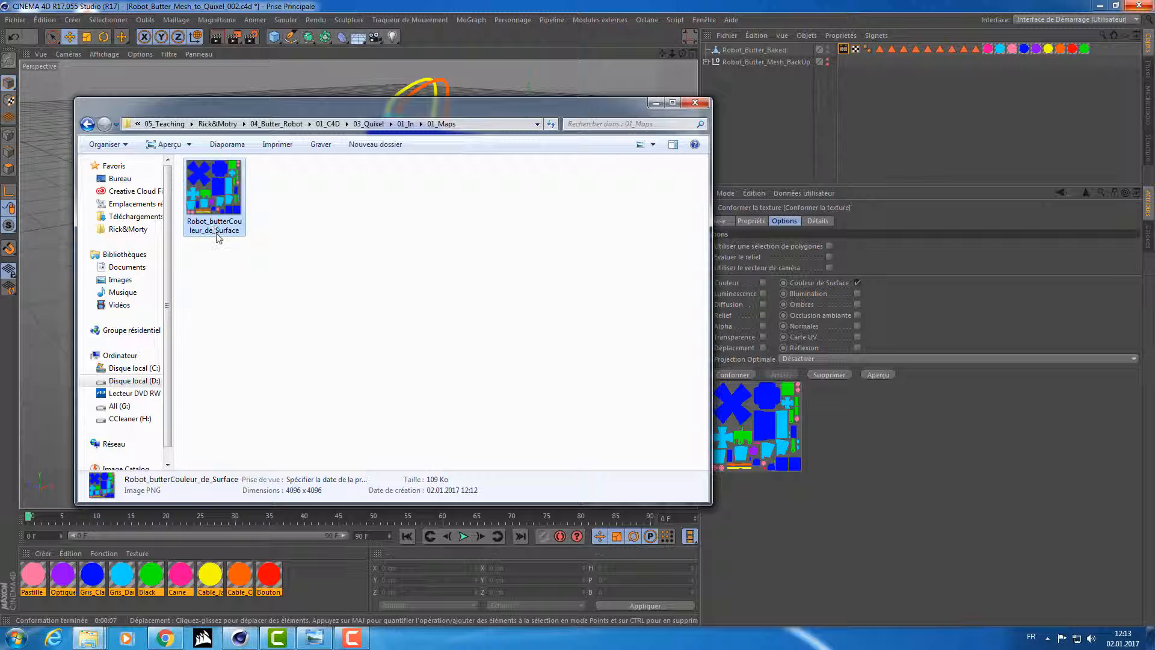
left_click(220, 228)
left_click(229, 223)
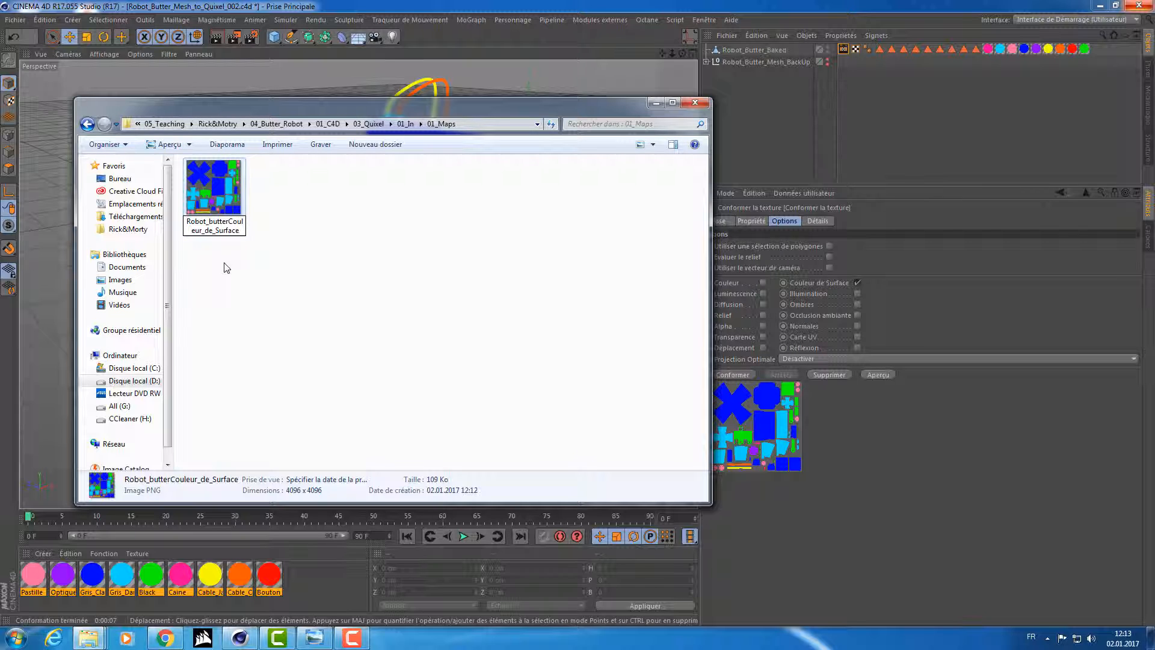
type("_")
key("Return")
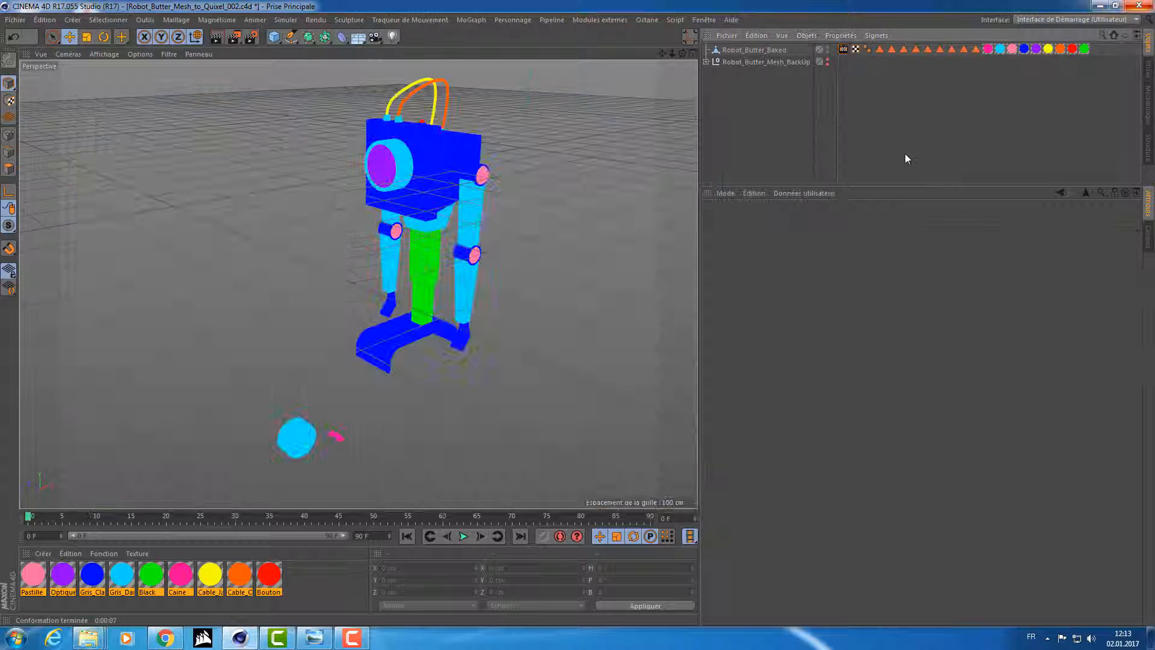
Return to Cinema 4D and move all polygon selection and material tags from Robot_Butter_Baked to Robot_Butter_Mesh_BackUp
left_click(905, 154)
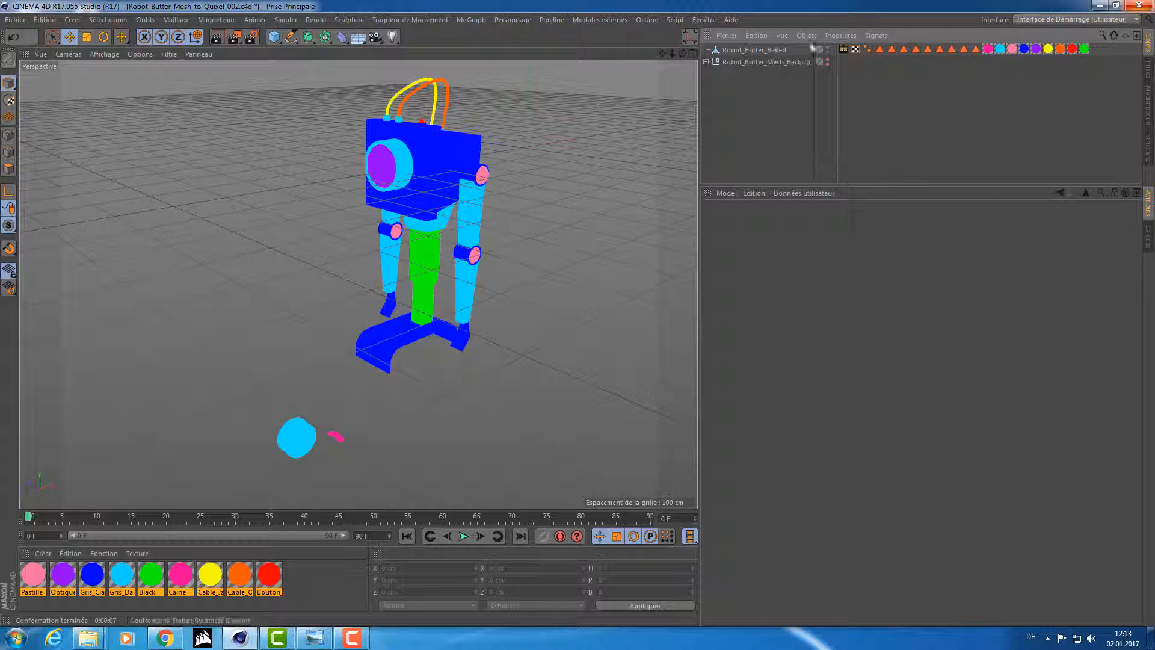
left_click(844, 49)
left_click(754, 50)
left_click_drag(1101, 55, 880, 66)
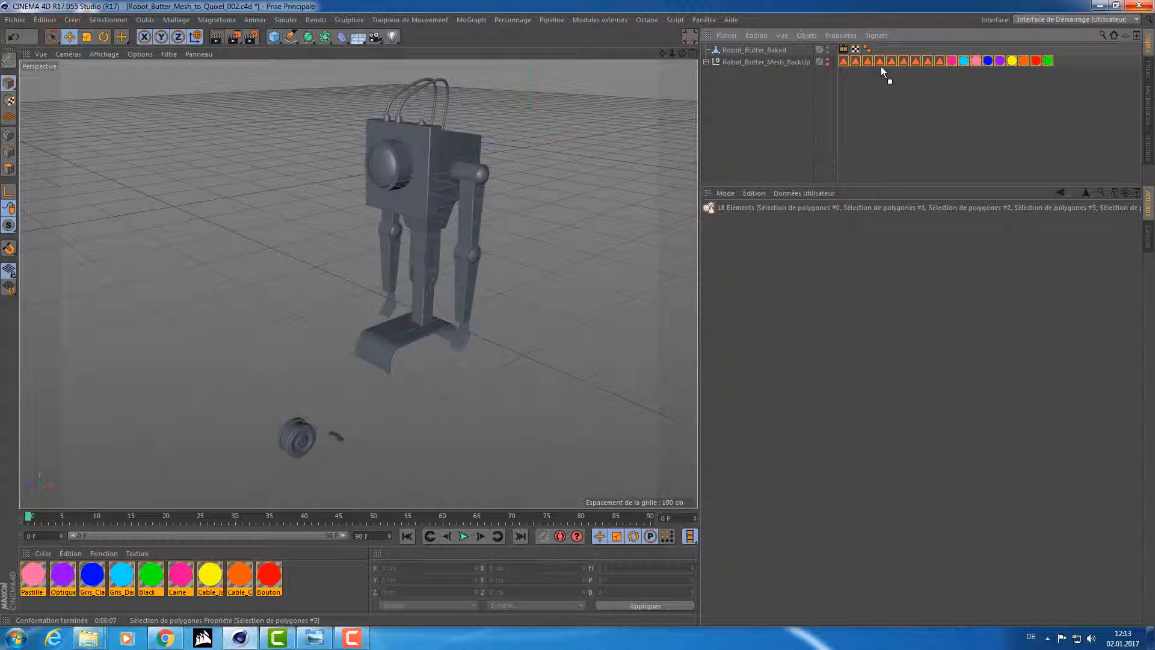
Create a new default material and apply it to Robot_Butter_Baked
double_click(318, 592)
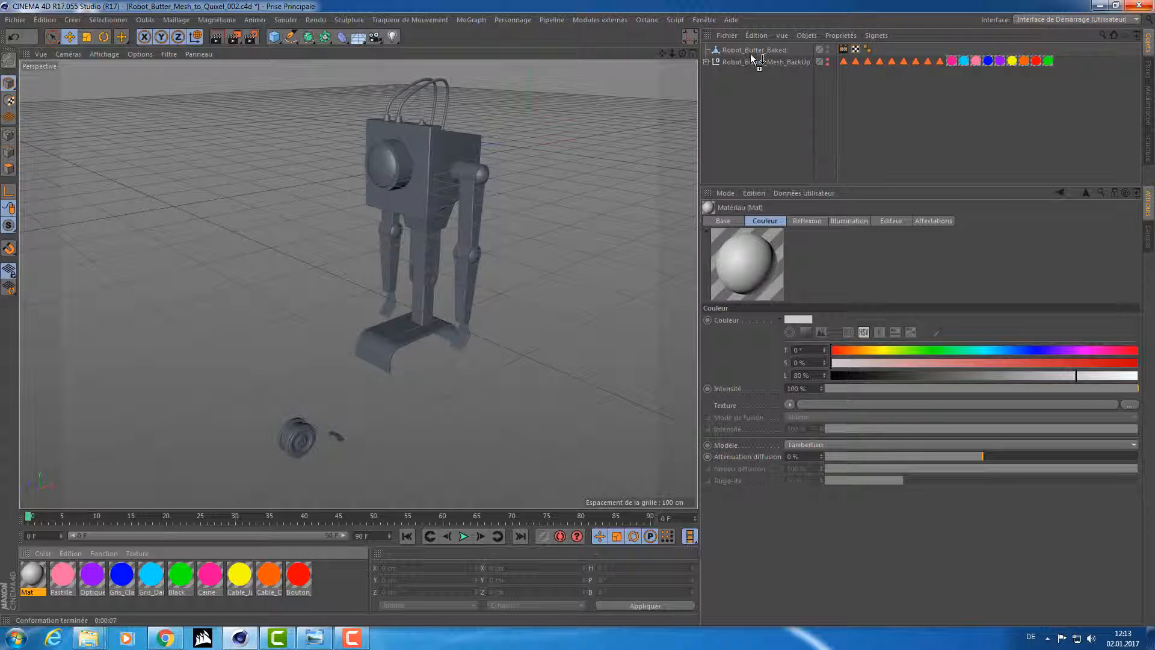
left_click_drag(752, 57, 755, 48)
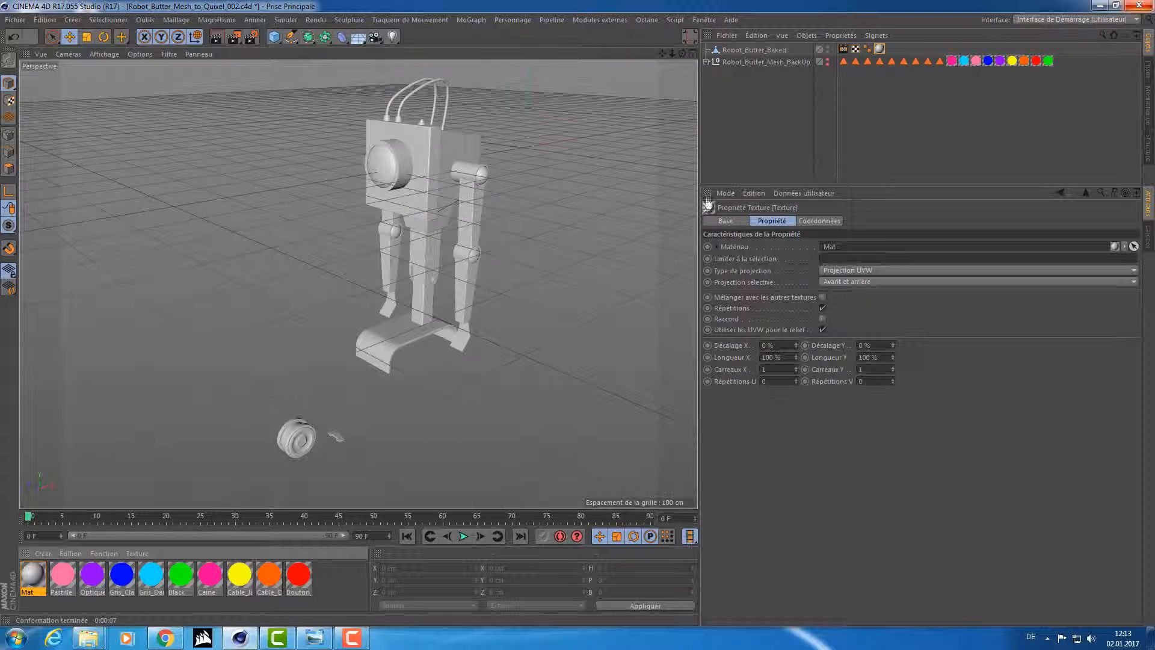
left_click(750, 141)
left_click(754, 50)
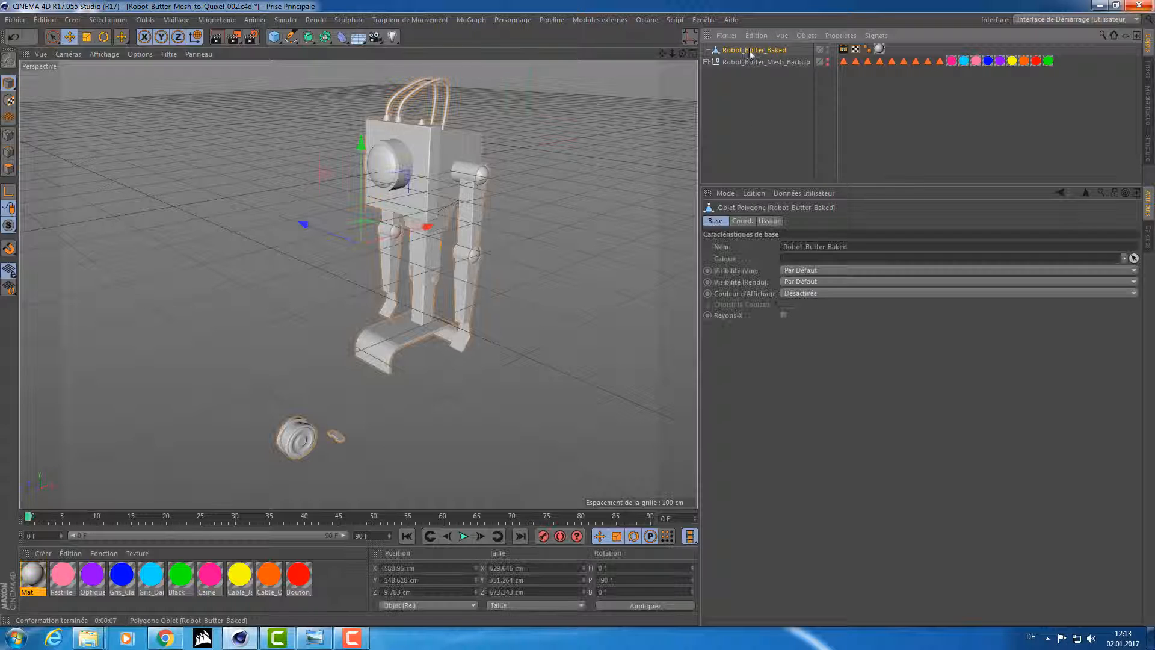
left_click(880, 50)
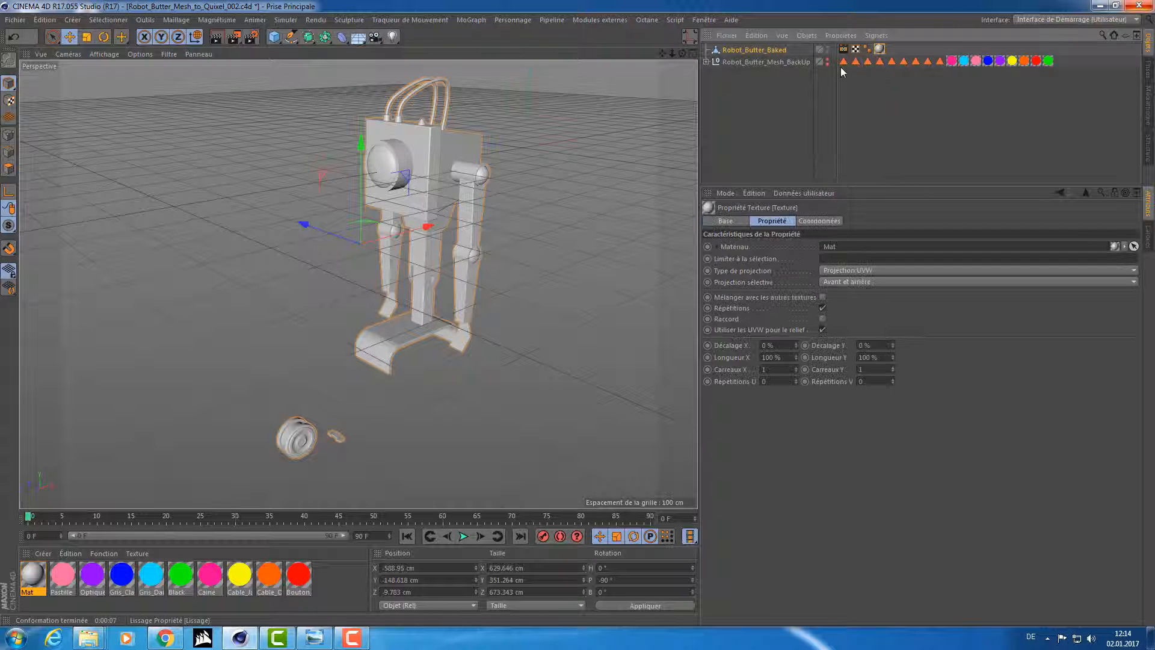
In the texture bake tag, replace Couleur de Surface with Occlusion ambiante and change the output file name to Robot_butter_
left_click(843, 49)
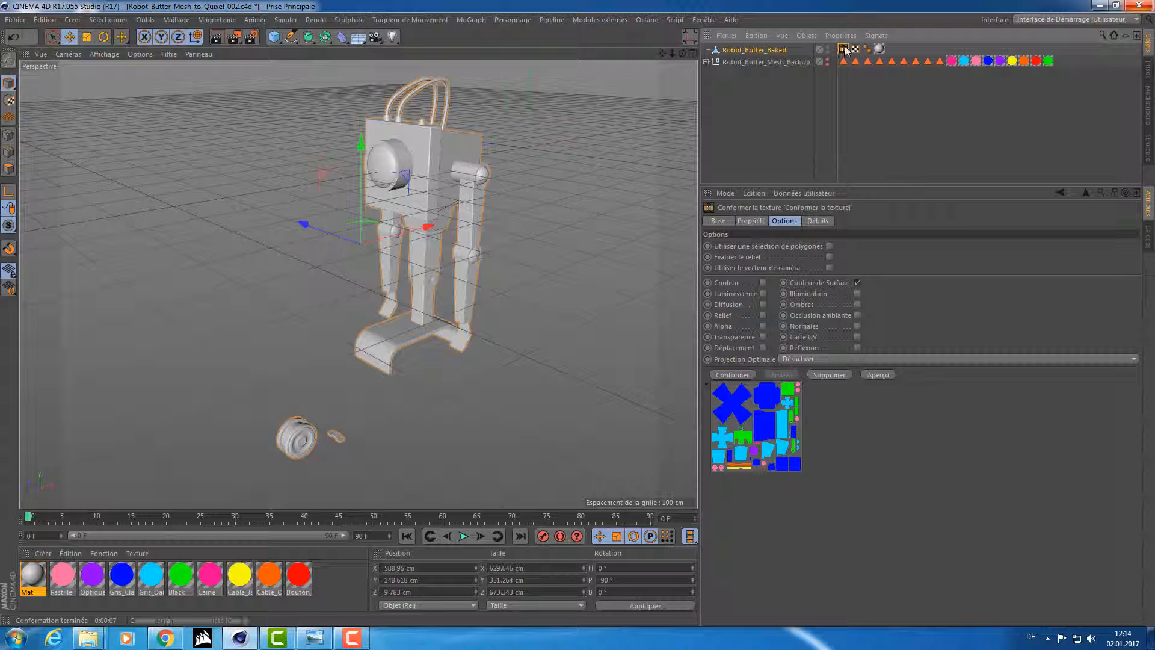
left_click(857, 283)
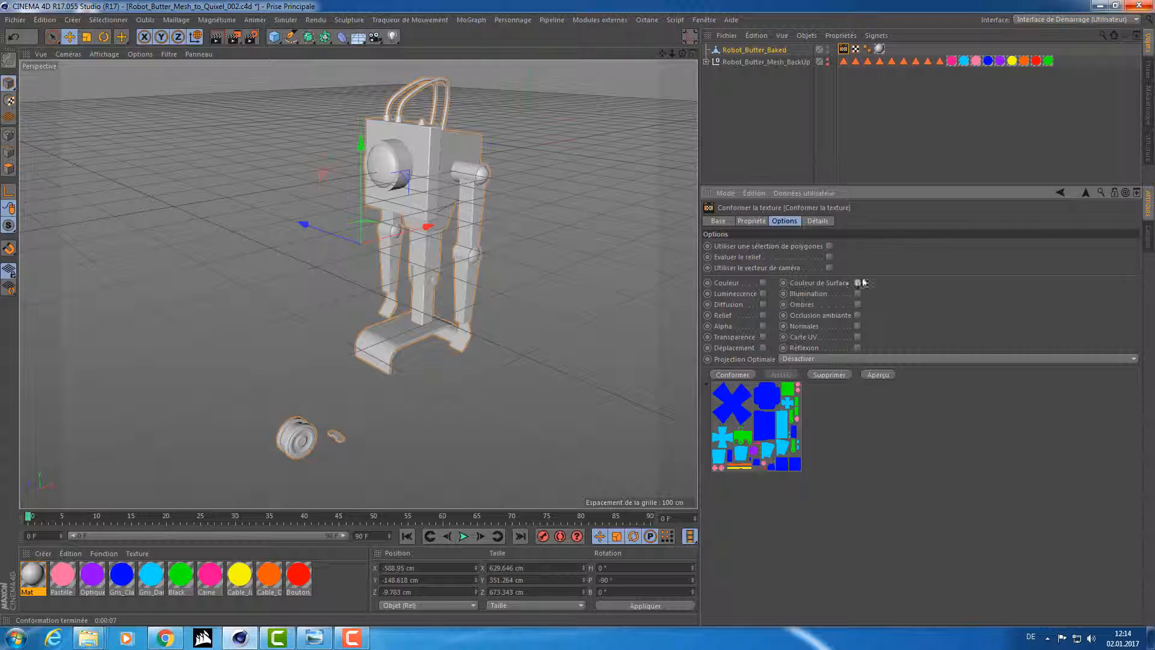
left_click(857, 316)
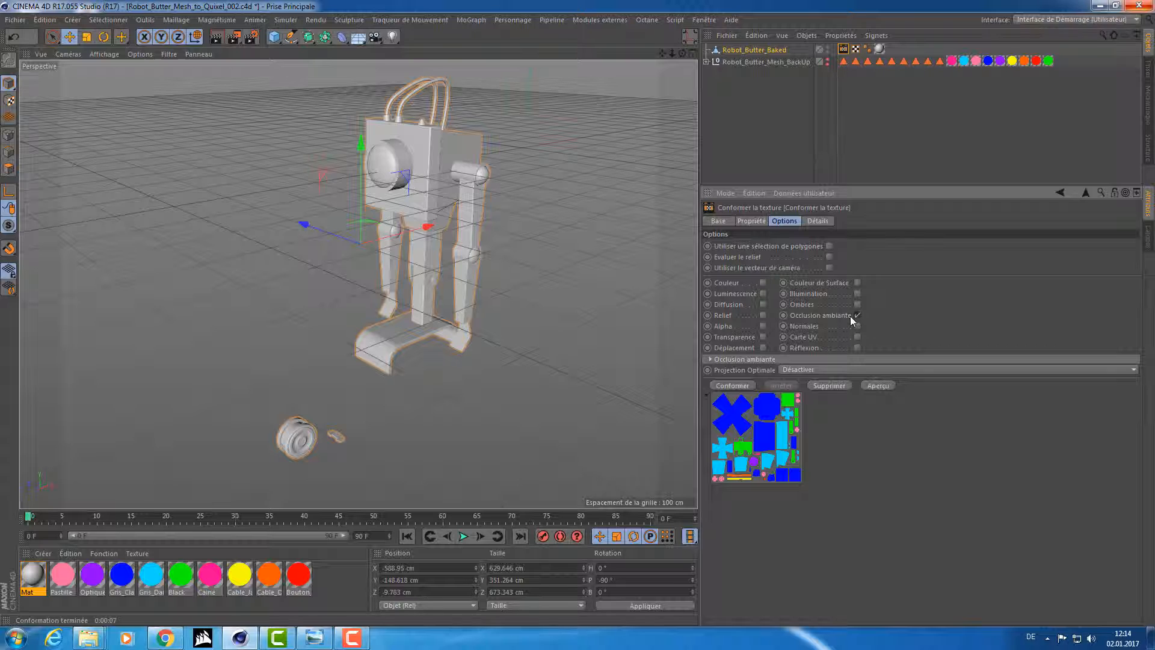
left_click(749, 220)
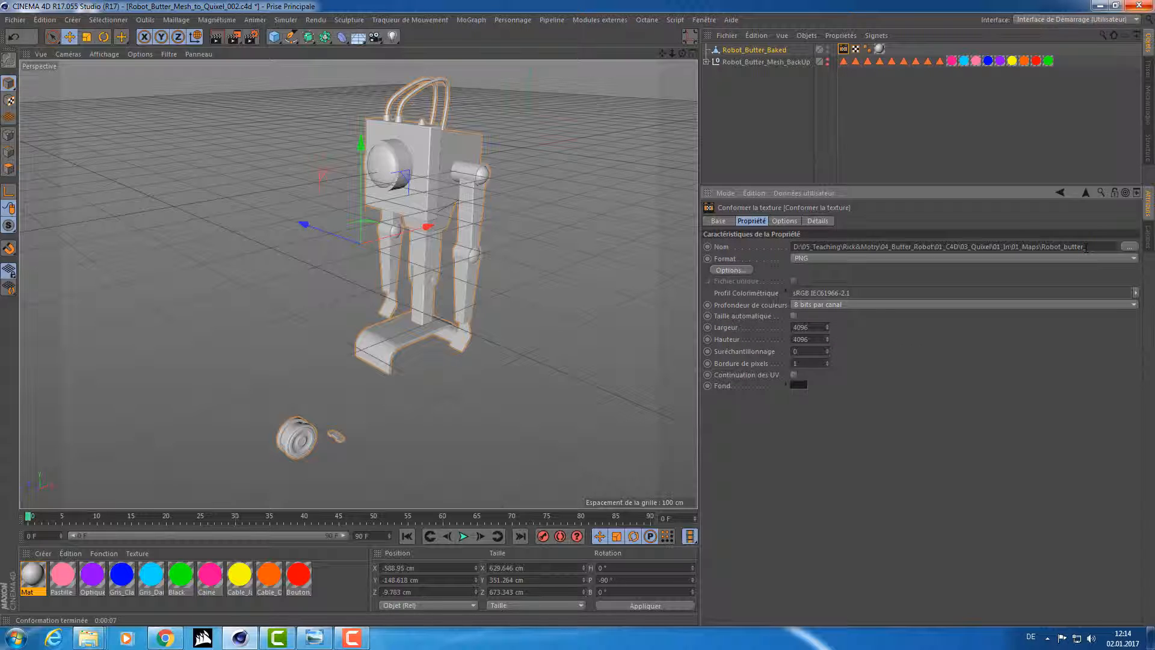
left_click(793, 221)
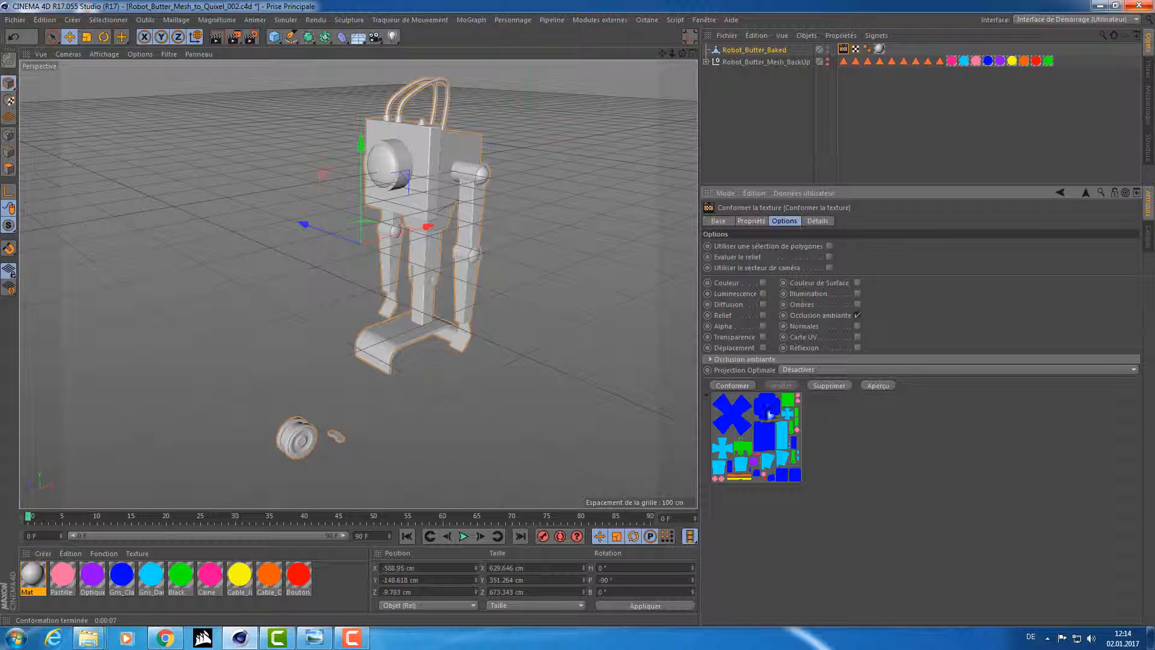
Bake the ambient occlusion map for Robot_Butter_Baked
left_click(723, 385)
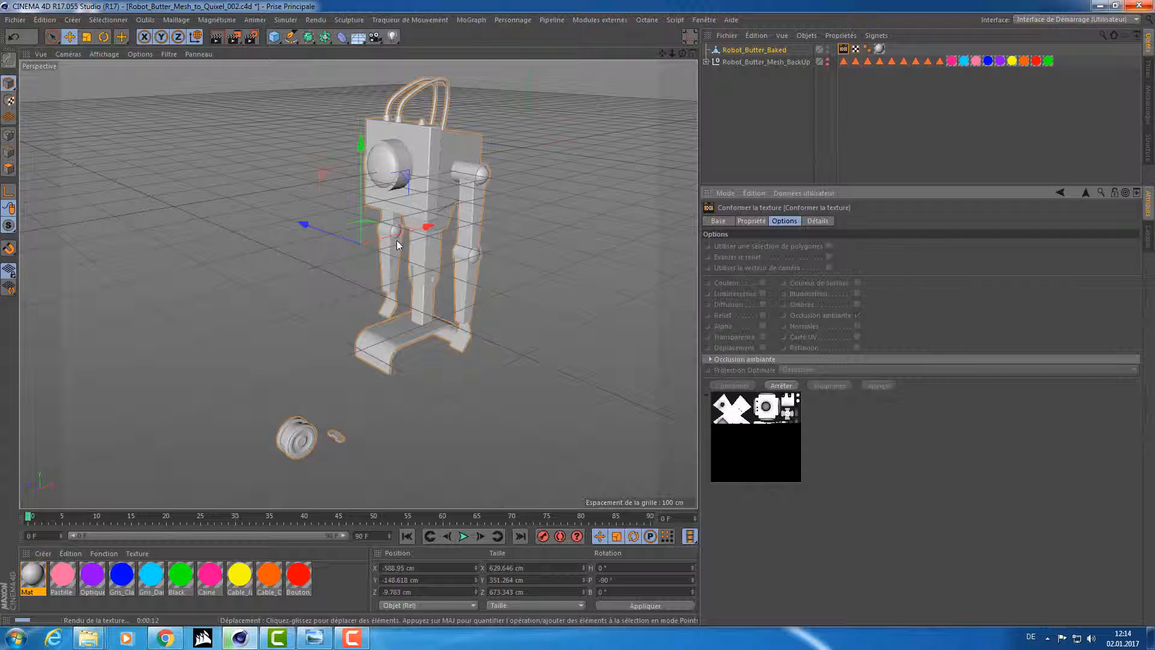
left_click(251, 38)
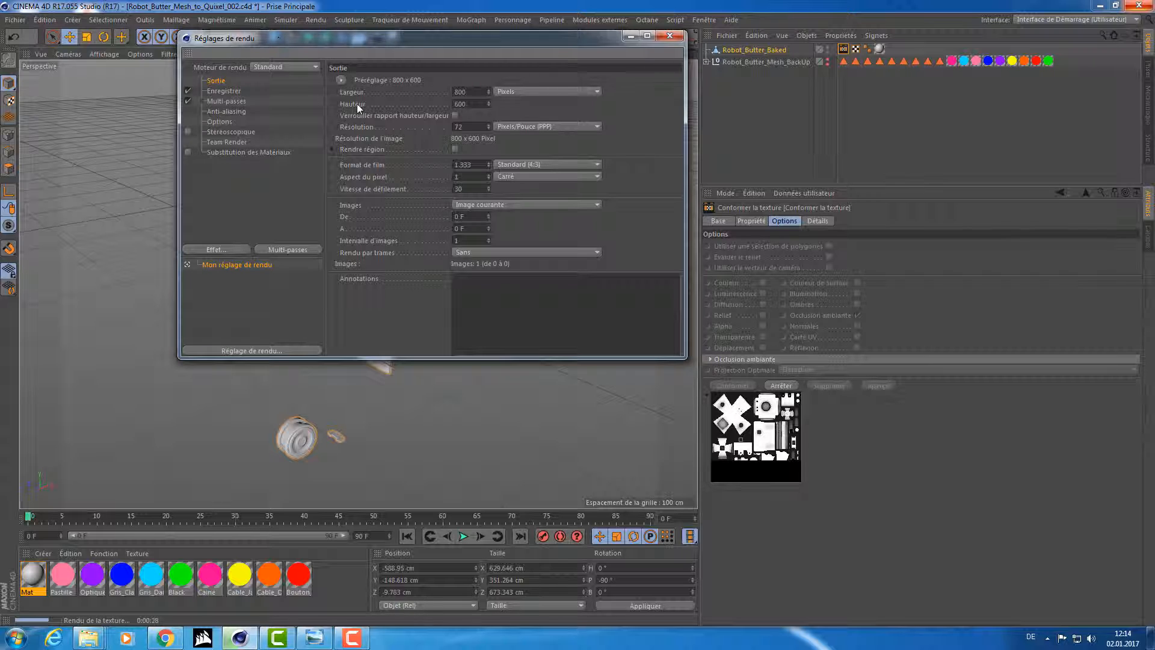
left_click(669, 35)
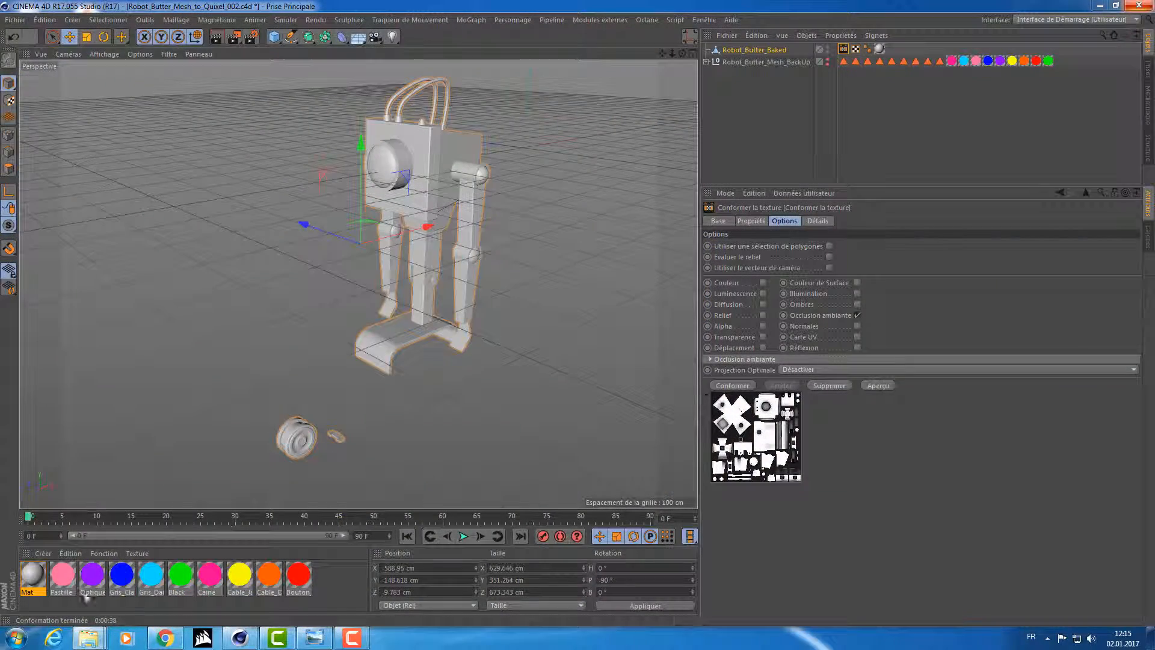
Open Robot_butter_Occlusion_ambiante from the 01_Maps folder to examine the baked map, and close the image viewer
mouse_move(94, 641)
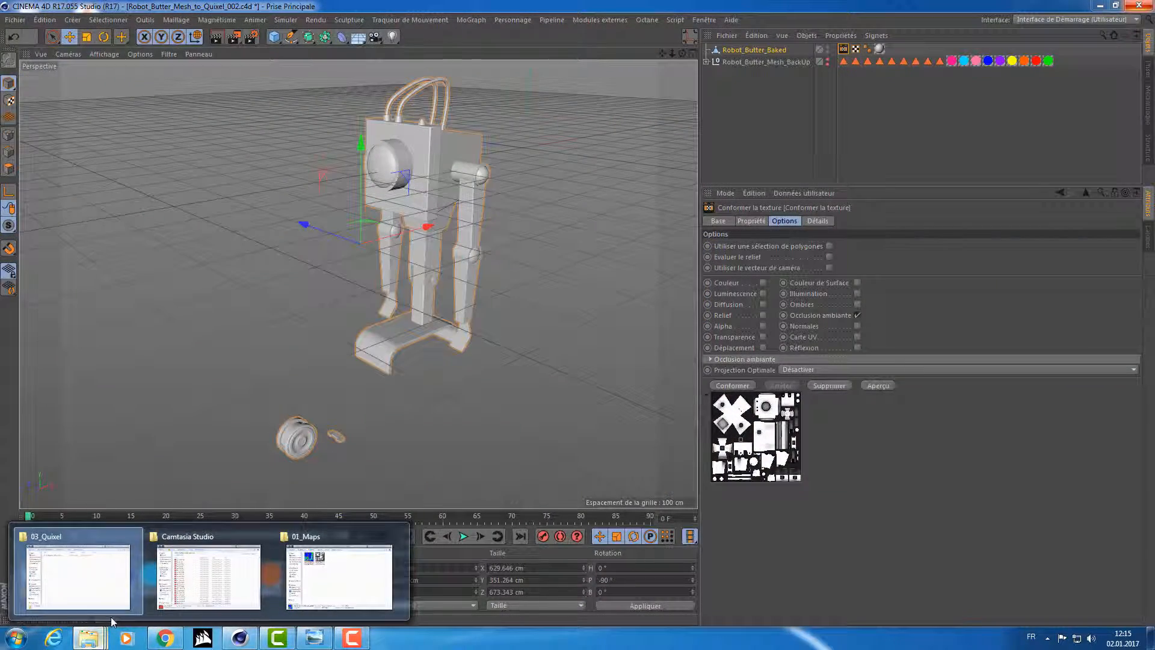
left_click(349, 574)
double_click(279, 189)
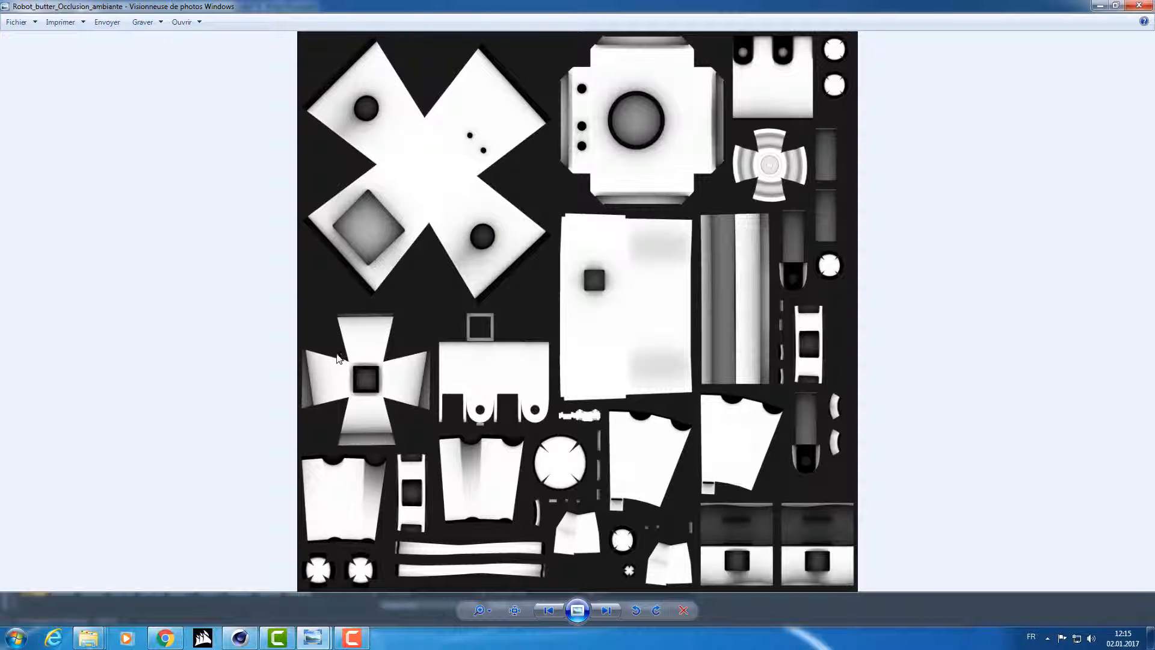
left_click(1139, 5)
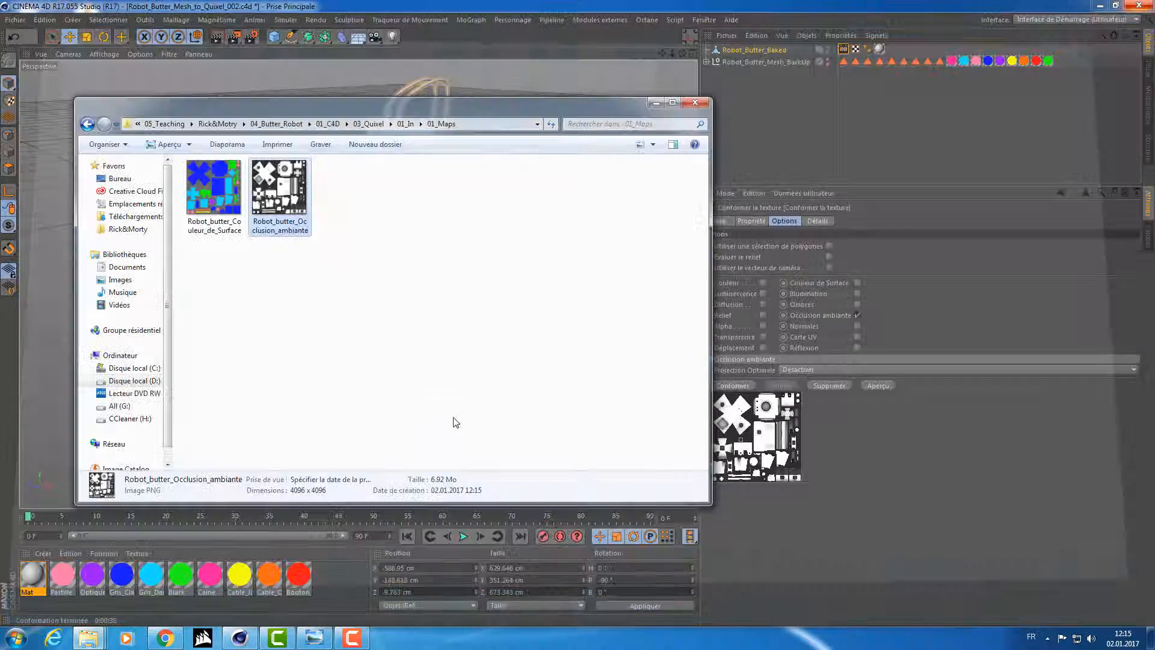
left_click(348, 226)
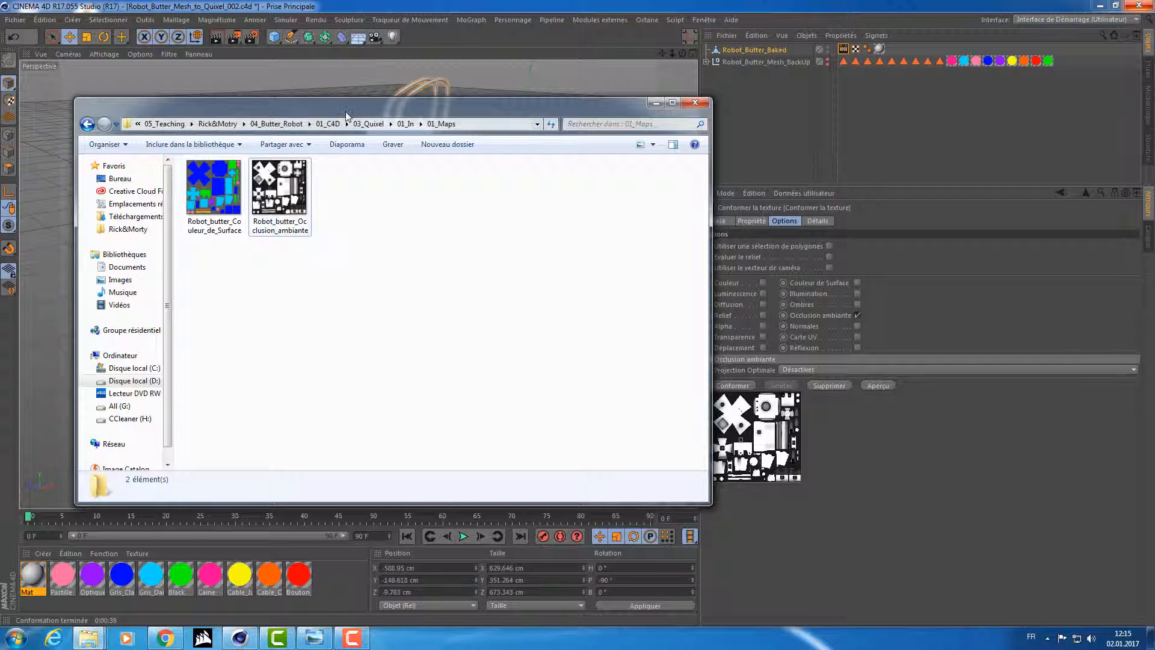
Load Robot_butter_Occlusion_ambiante from the 01_Maps folder as the colour texture of the Mat material
left_click_drag(337, 103, 701, 192)
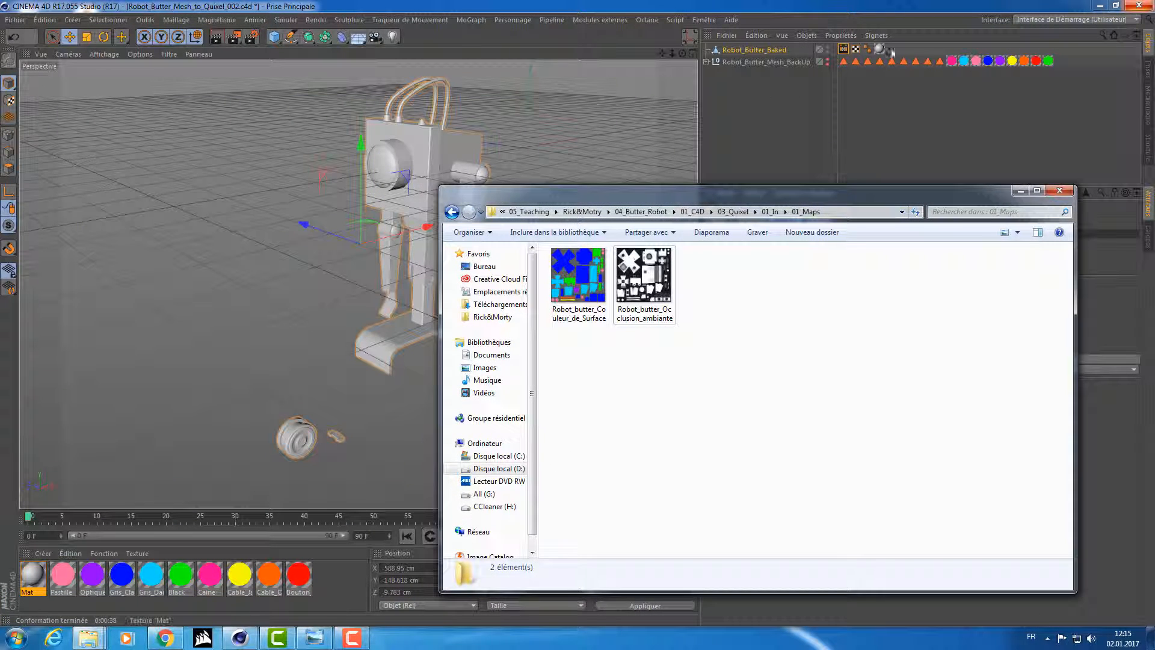
left_click(34, 576)
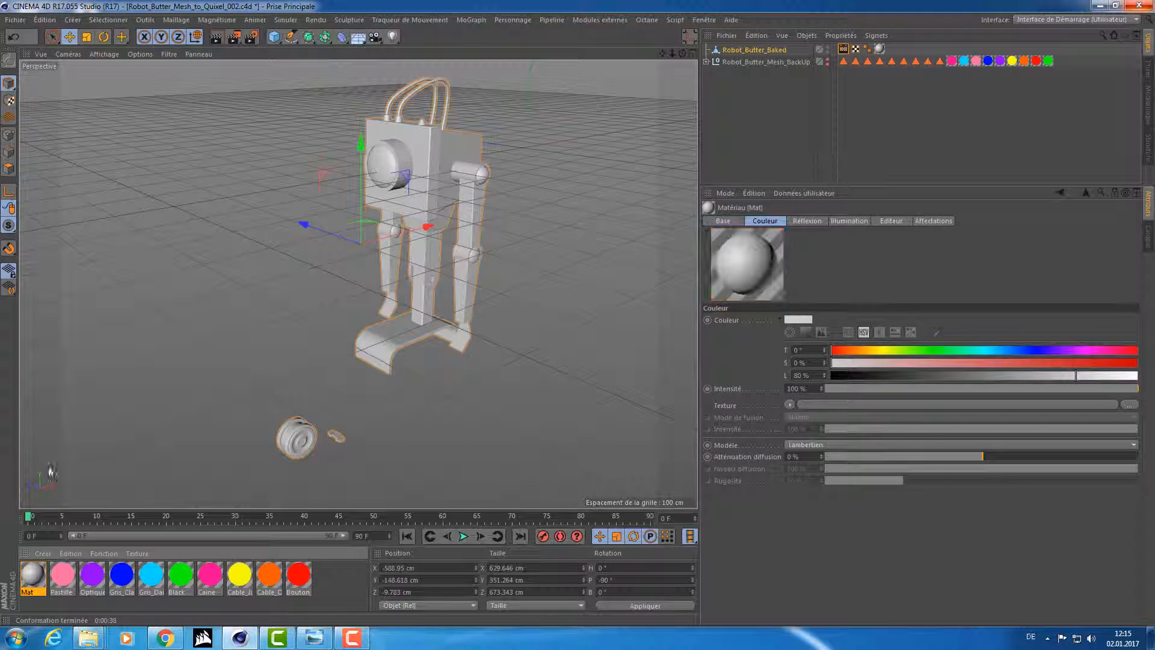
double_click(28, 583)
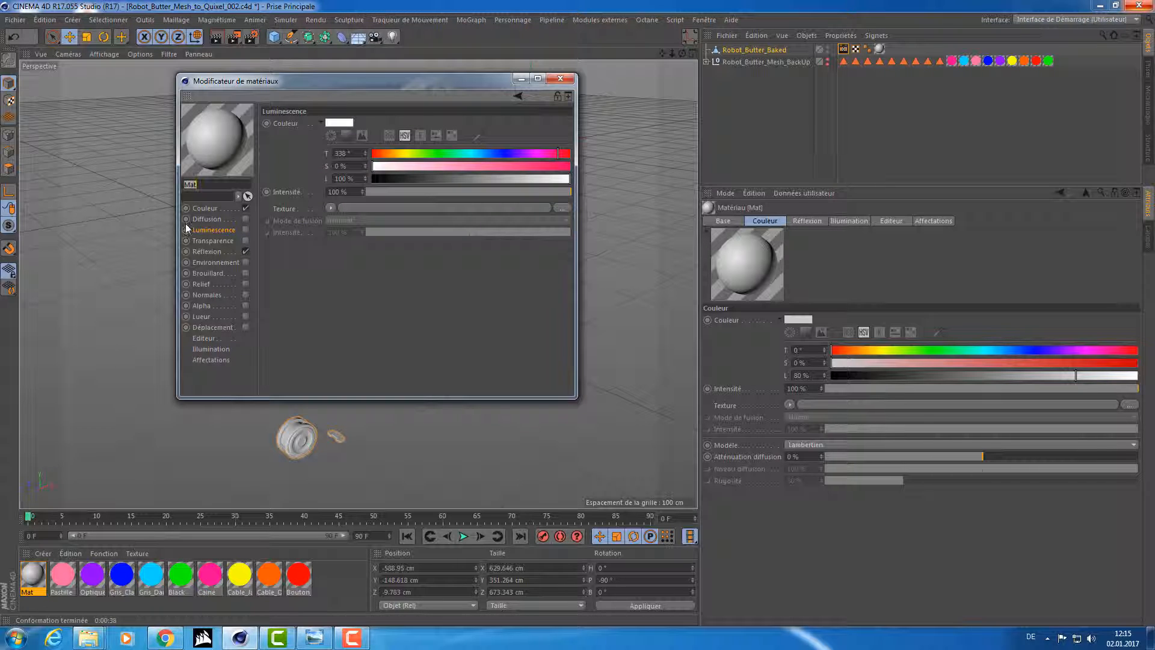
left_click(214, 206)
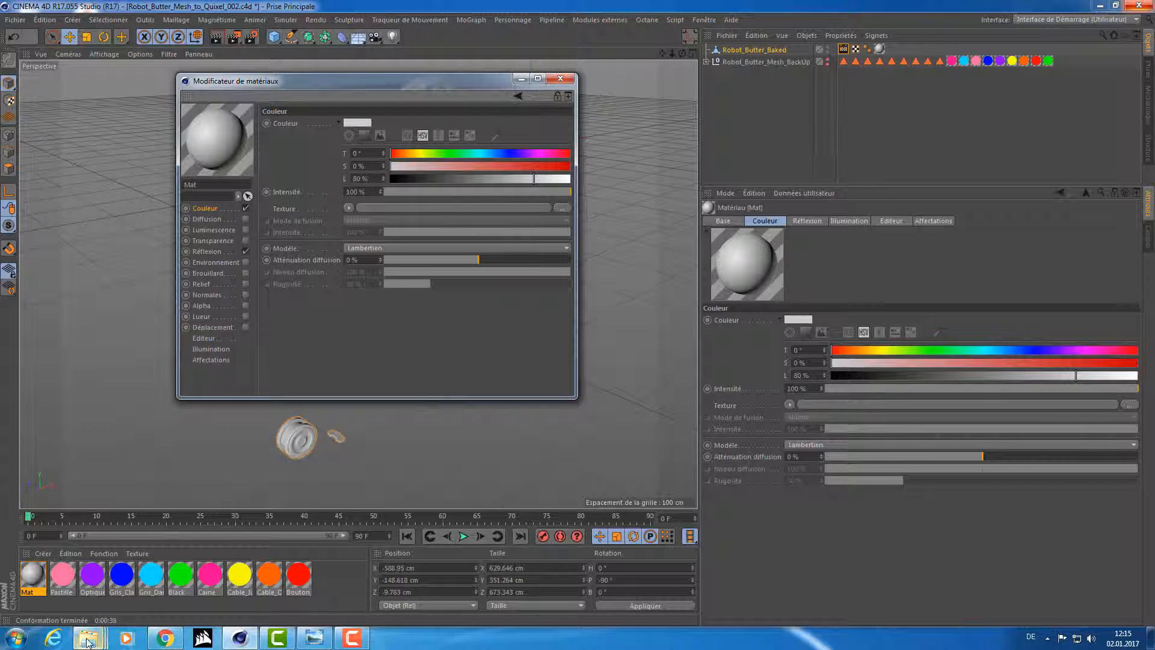
mouse_move(88, 638)
left_click(341, 571)
left_click_drag(643, 275, 385, 205)
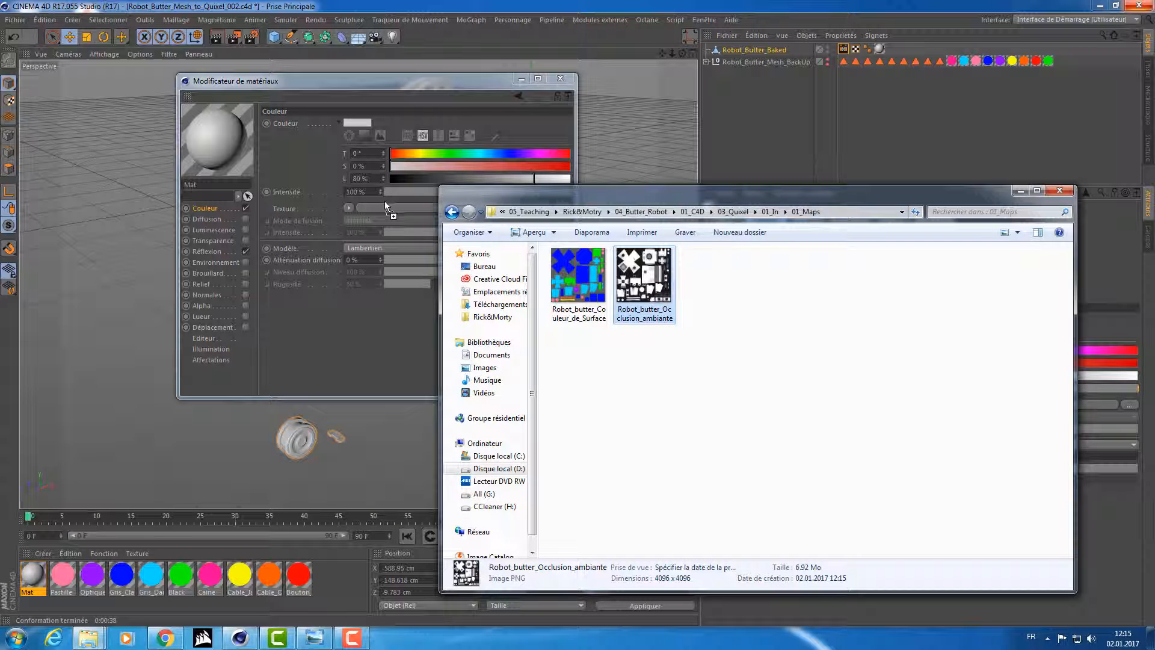
left_click(665, 363)
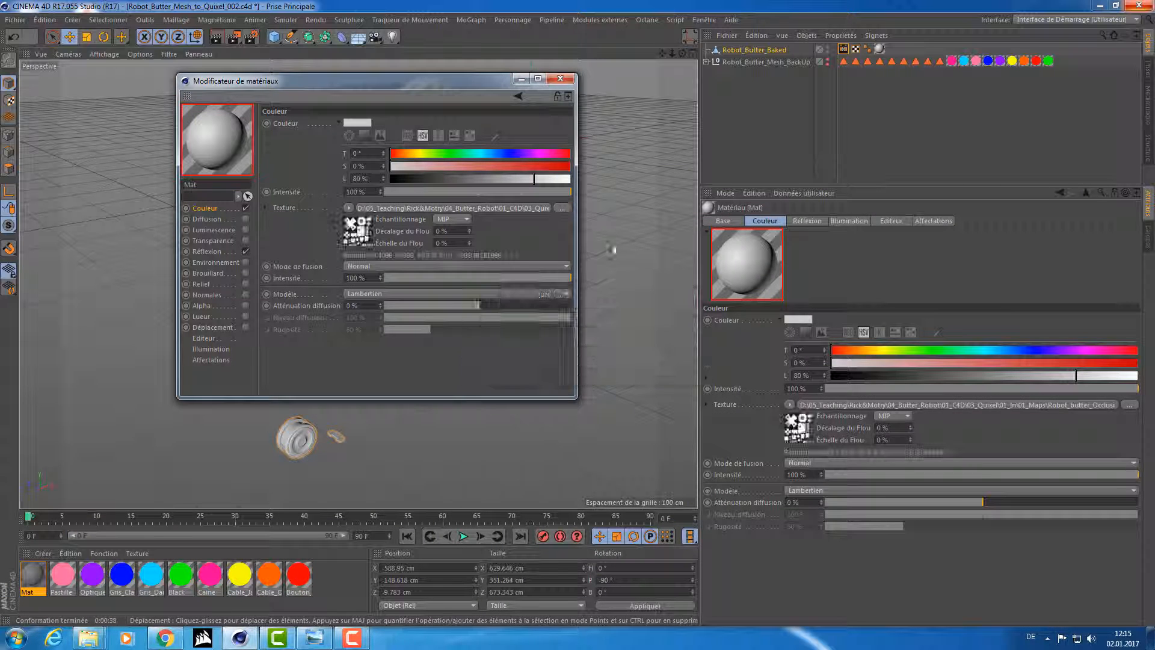
left_click(559, 79)
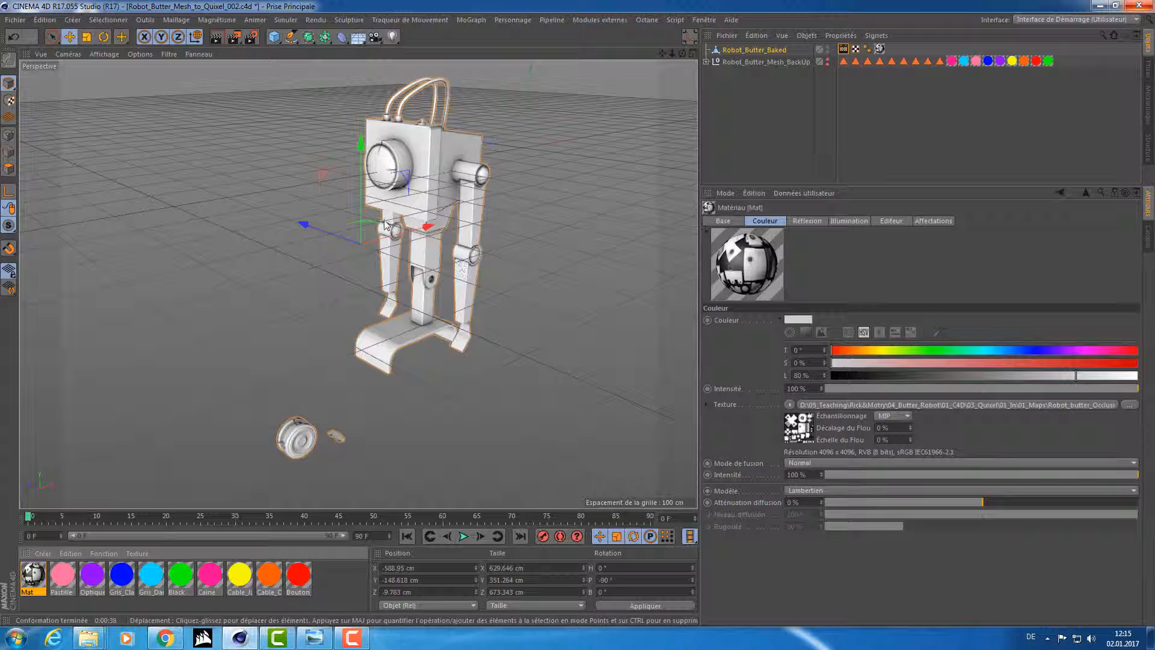
Examine the baked ambient occlusion shading around the robot's joints, holes and foot at close range
right_click_drag(382, 171, 421, 166, "alt")
left_click_drag(421, 166, 337, 197, "alt")
middle_click_drag(482, 268, 301, 255, "alt")
left_click_drag(385, 229, 278, 195, "alt")
right_click_drag(392, 439, 566, 416, "alt")
middle_click_drag(459, 306, 423, 258, "alt")
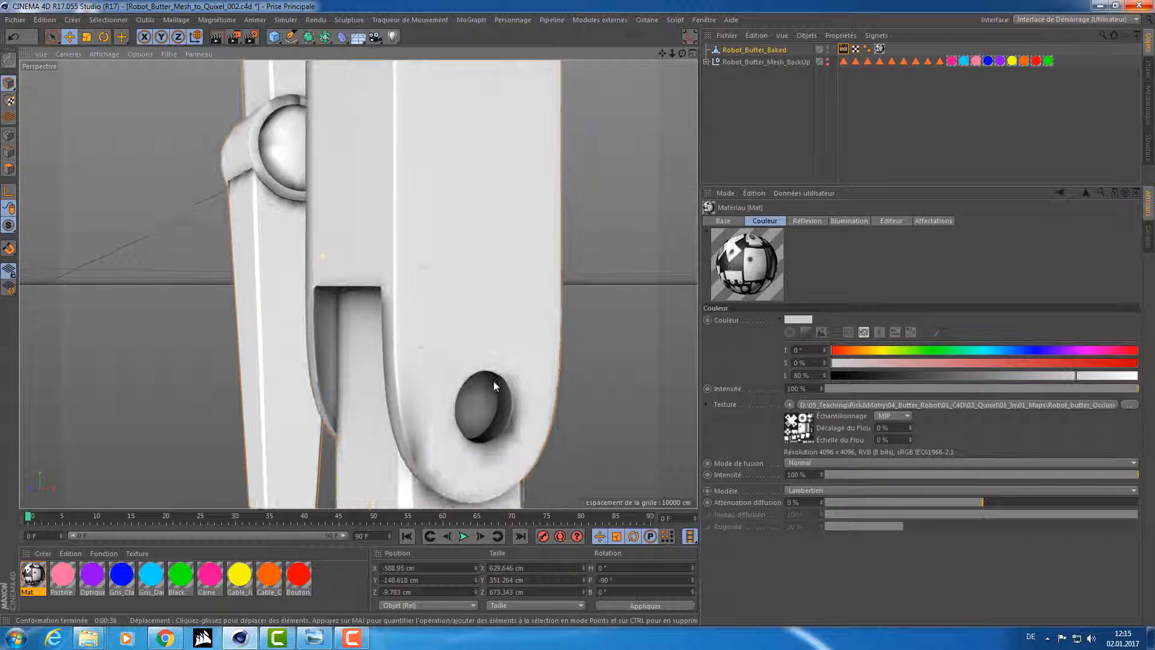
right_click_drag(494, 381, 542, 370, "alt")
middle_click_drag(463, 271, 381, 144, "alt")
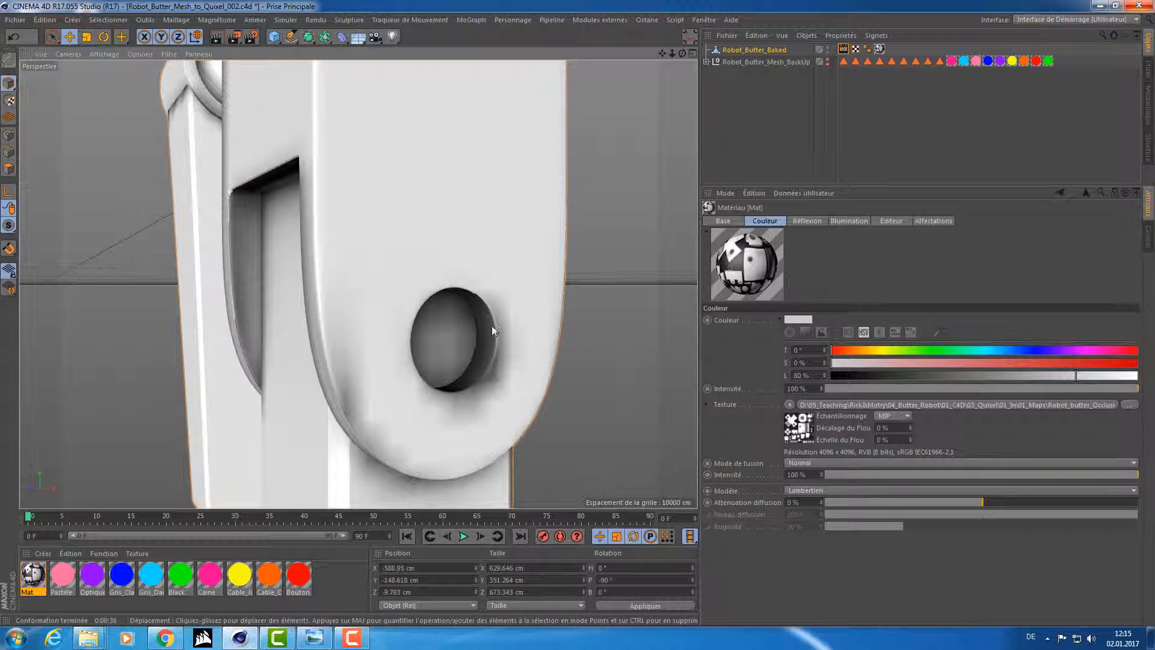
right_click_drag(503, 342, 439, 335, "alt")
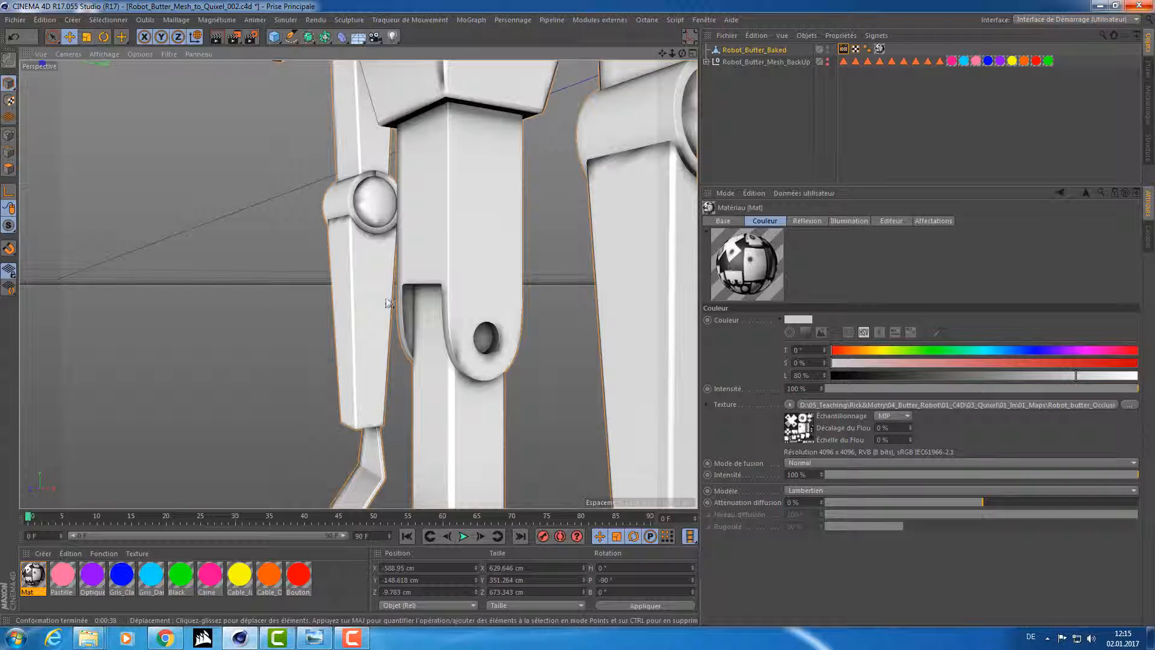
left_click_drag(476, 415, 490, 394, "alt")
right_click_drag(533, 369, 337, 383, "alt")
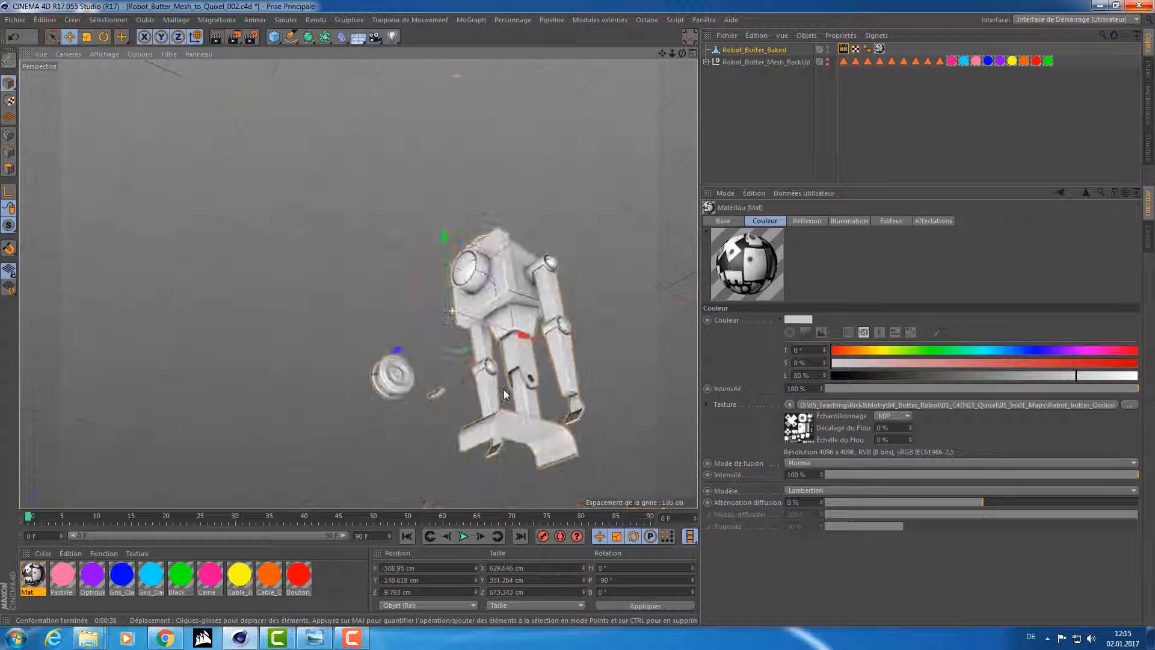
left_click_drag(505, 395, 439, 372, "alt")
right_click_drag(341, 449, 436, 397, "alt")
left_click_drag(546, 370, 595, 383, "alt")
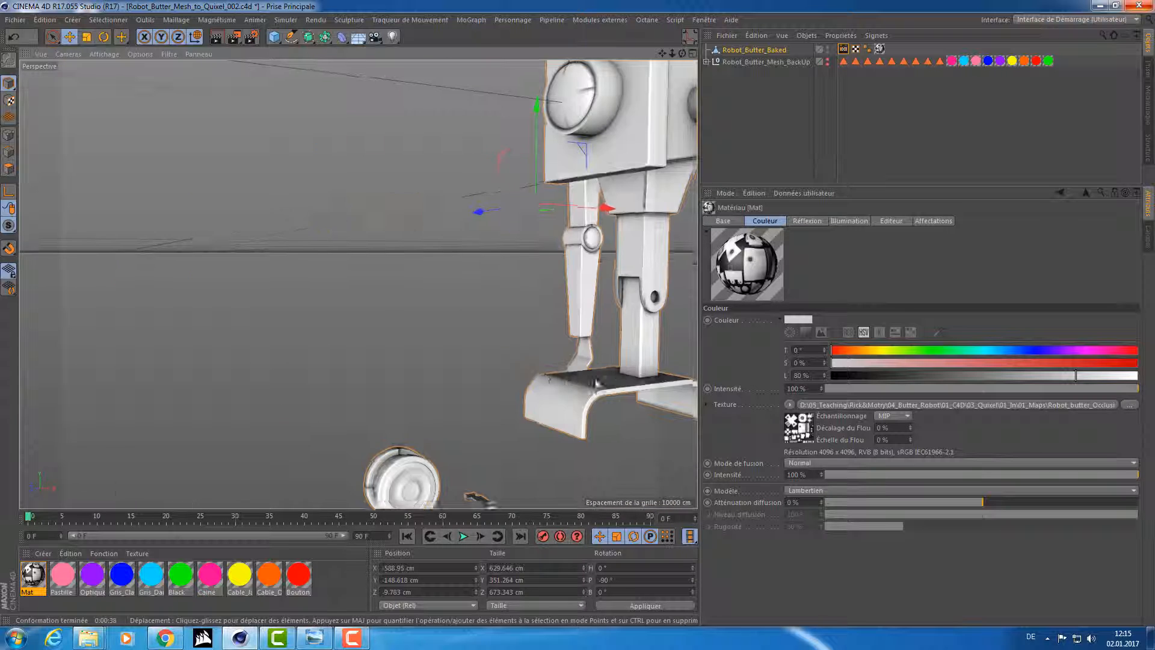
middle_click_drag(595, 383, 399, 389, "alt")
Undo loading the ambient occlusion image into the Mat material's colour channel
key("ctrl+z")
left_click_drag(464, 316, 505, 364, "alt")
right_click_drag(523, 349, 491, 318, "alt")
middle_click_drag(466, 281, 485, 342, "alt")
left_click_drag(529, 318, 550, 297, "alt")
left_click(880, 50)
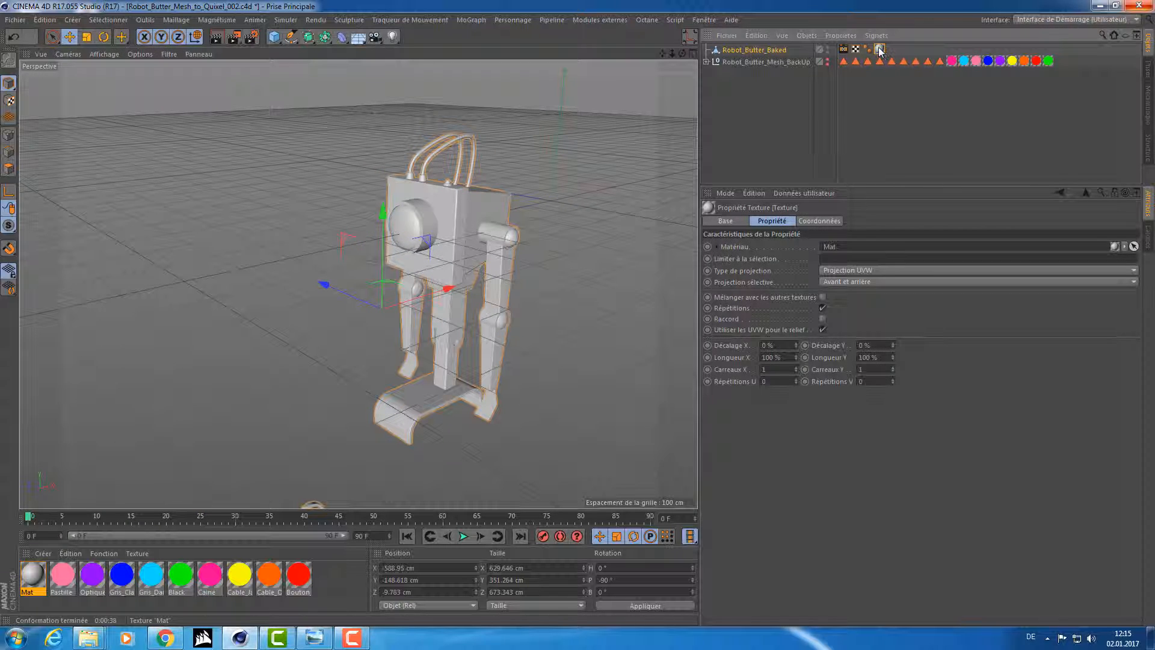
Copy Robot_Butter_Baked into a new empty project
left_click(731, 51)
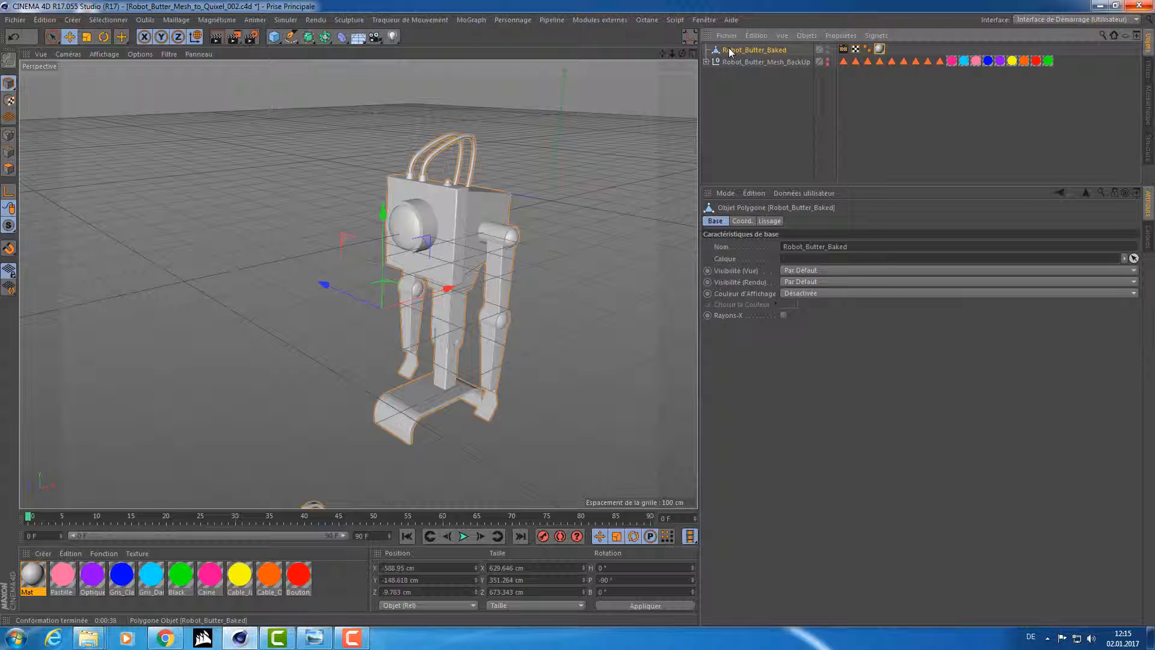
key("ctrl+n")
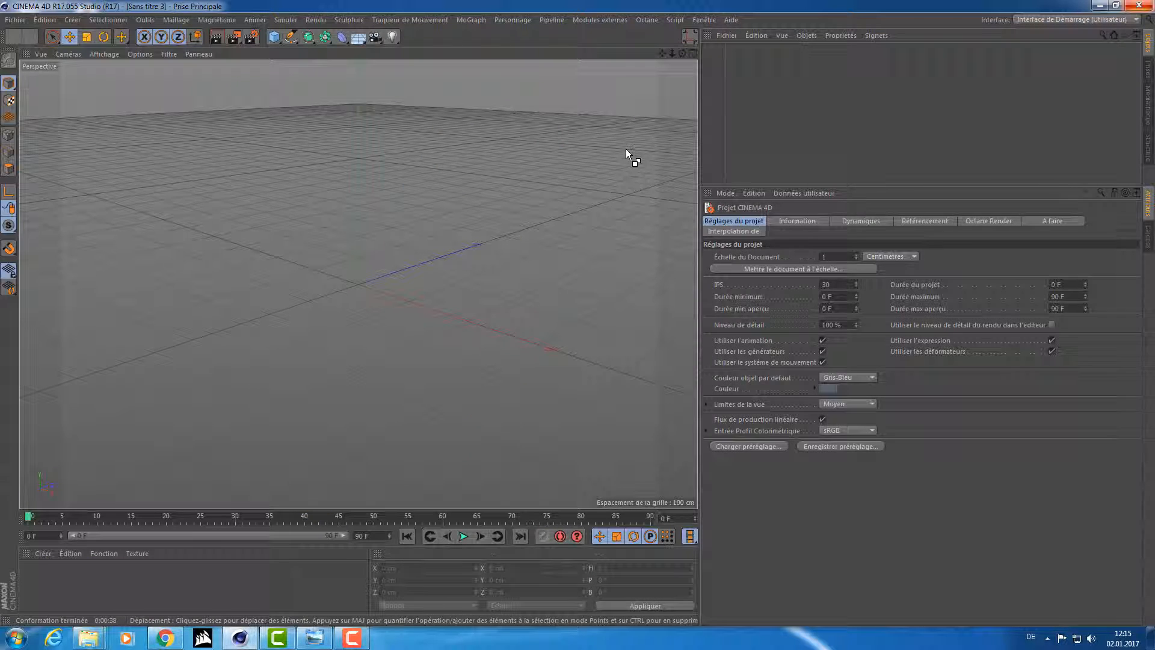
key("ctrl+v")
left_click_drag(213, 281, 541, 228, "alt")
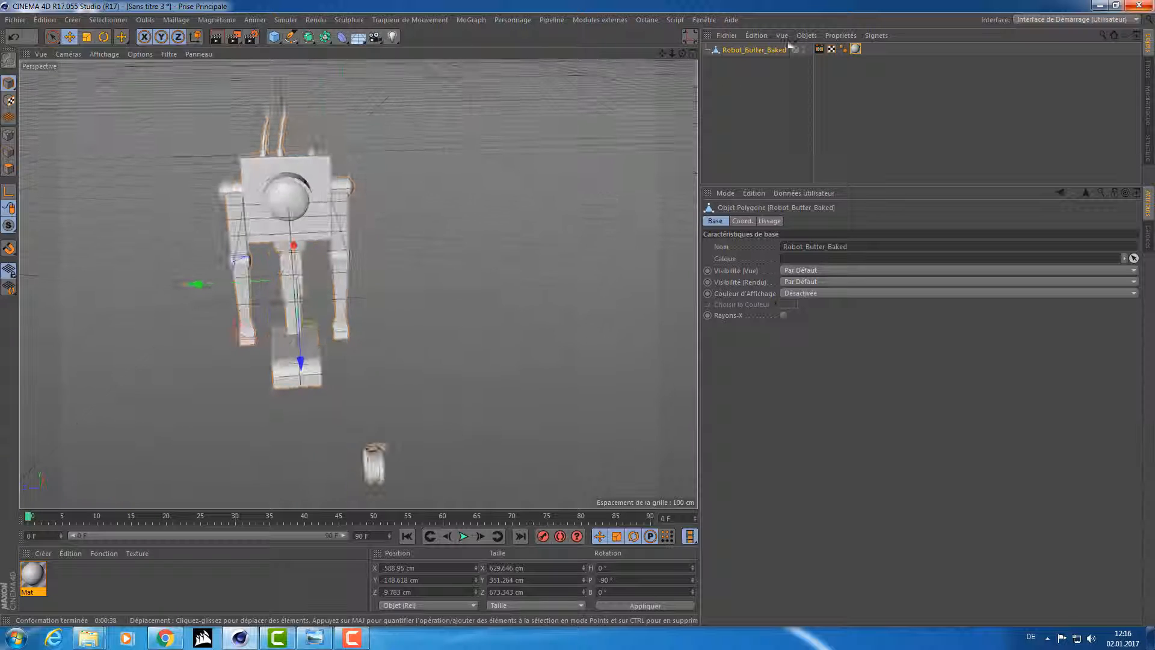
Delete the material tag and the texture bake tag from the copied Robot_Butter_Baked, keeping its UVW tag
left_click(854, 49)
key("Delete")
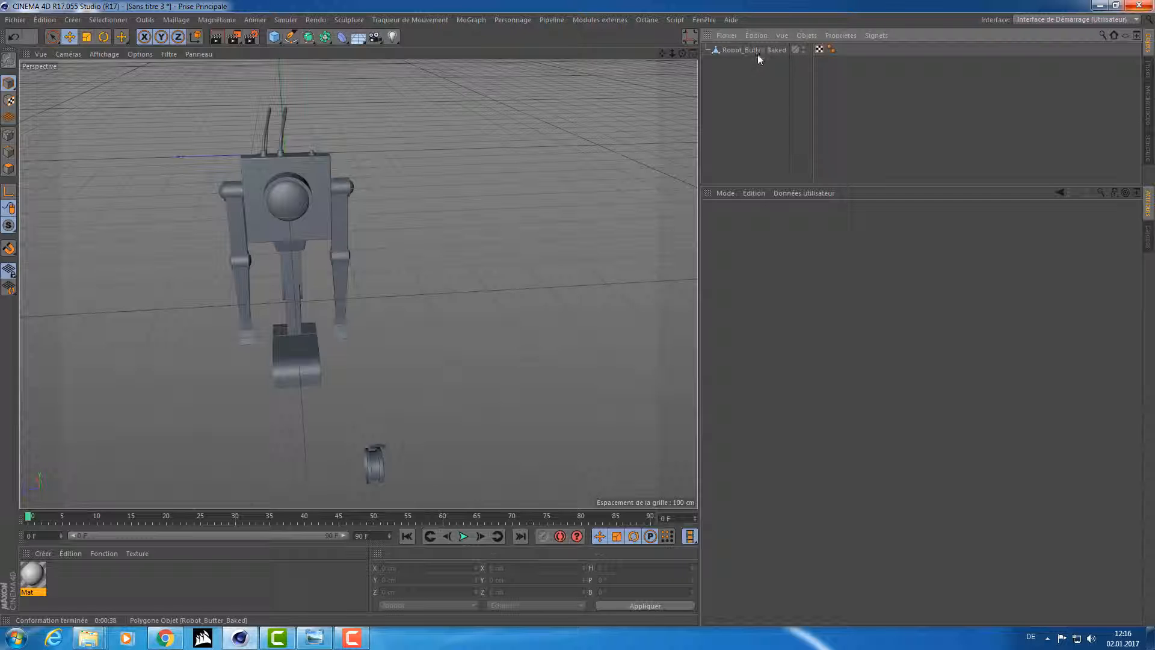
key("ctrl+z")
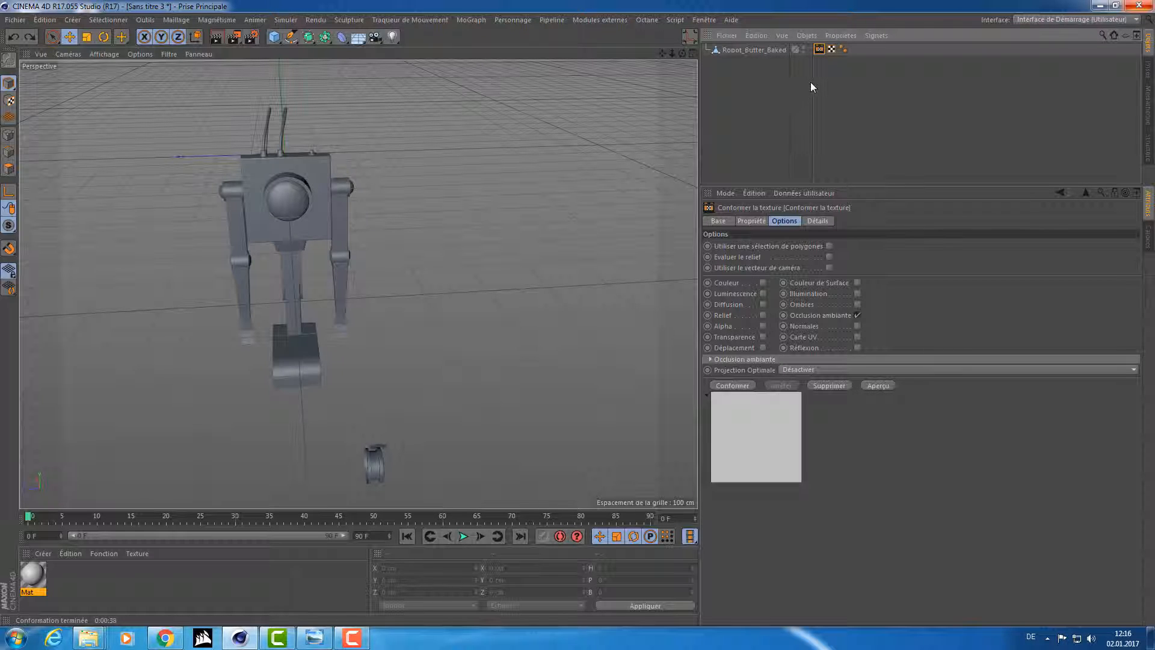
left_click(818, 50)
key("Delete")
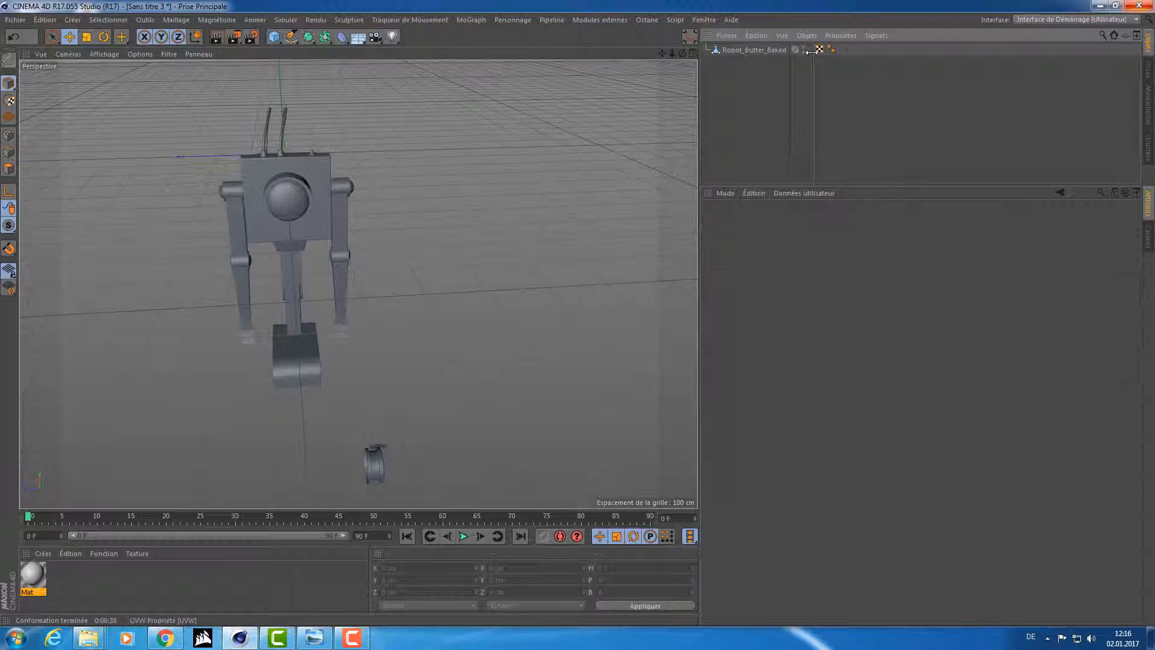
Set the X, Y and Z position of Robot_Butter_Baked to 0 cm
left_click(763, 51)
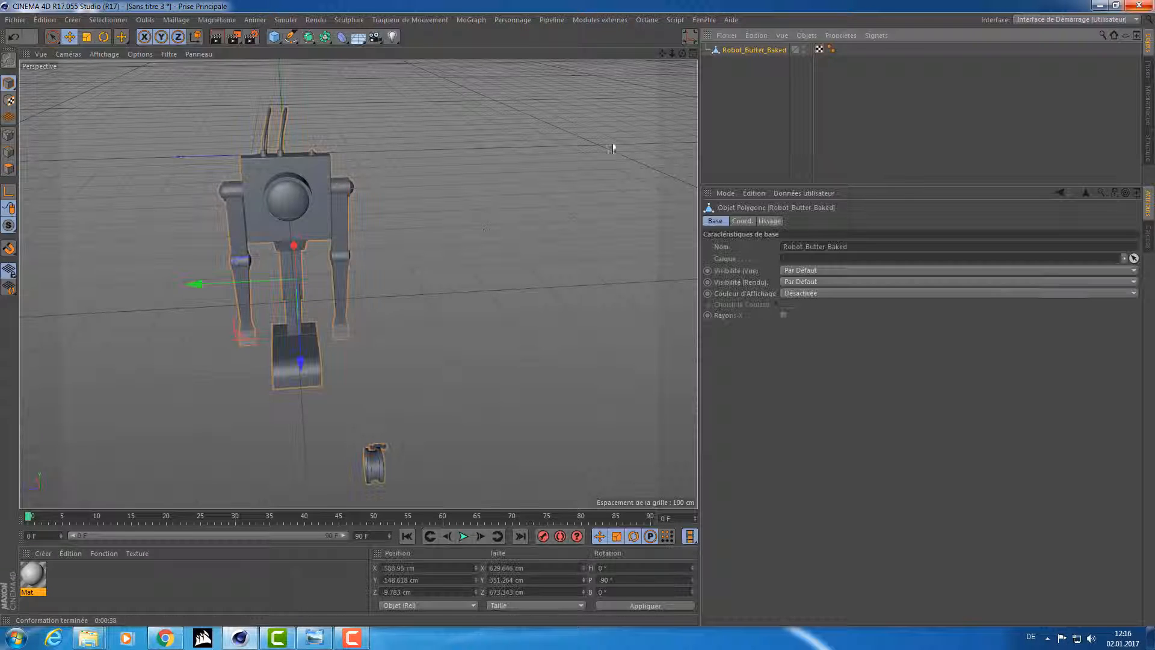
left_click_drag(613, 149, 484, 165, "alt")
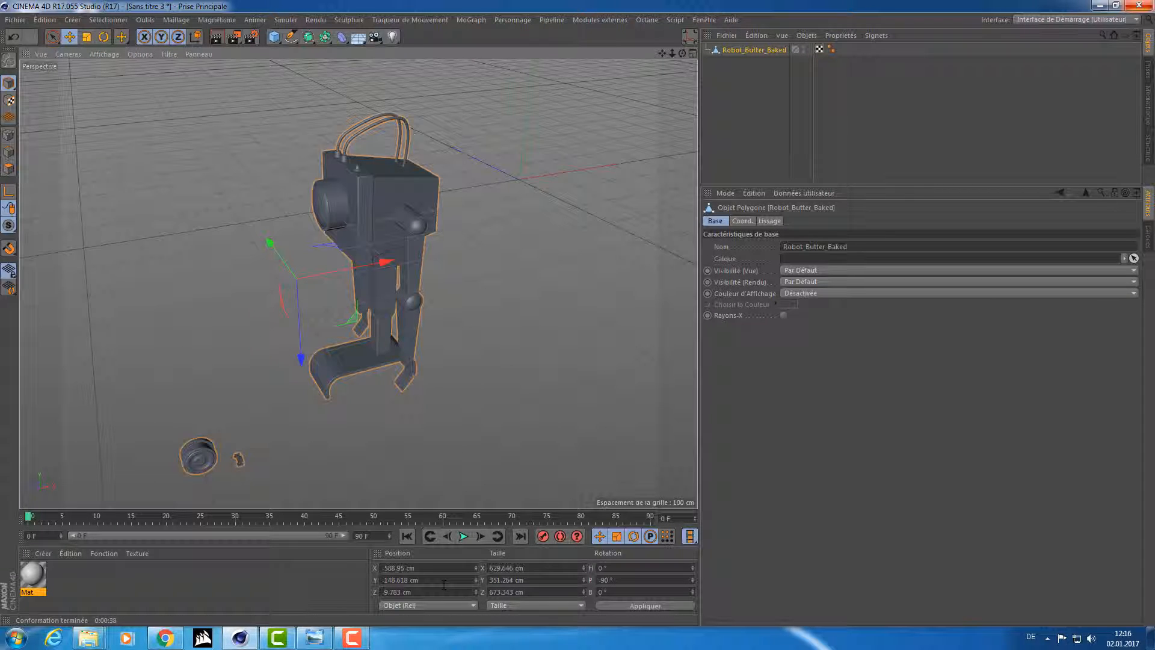
key("0")
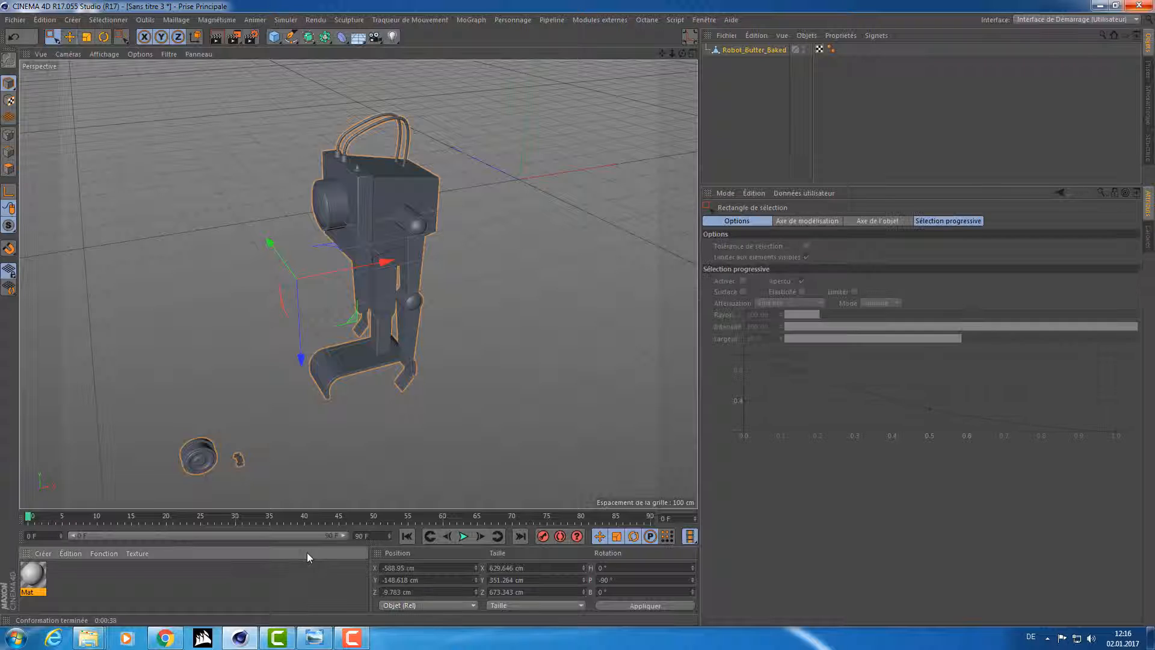
left_click_drag(416, 568, 349, 556)
type("0")
key("Tab")
type("0")
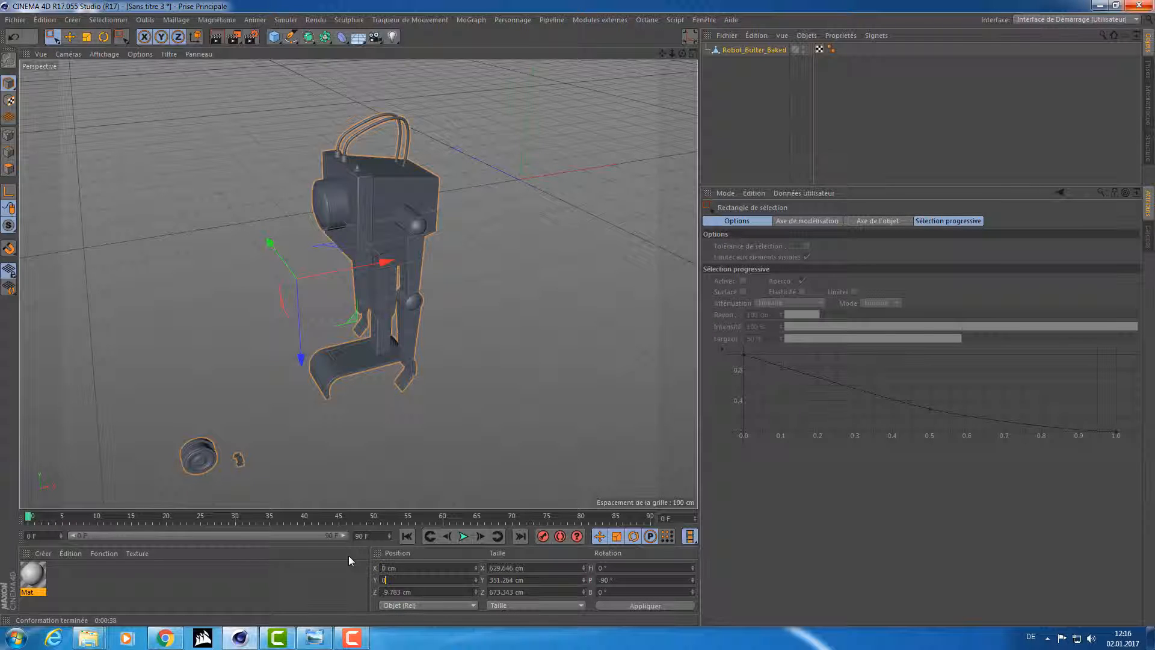
key("Tab")
type("0")
key("Return")
Start a Wavefront OBJ export of the mesh and choose the folder 04_Butter_Robot > 01_C4D > 03_Quixel > 01_In > 02_Model as its destination
left_click_drag(475, 335, 274, 337, "alt")
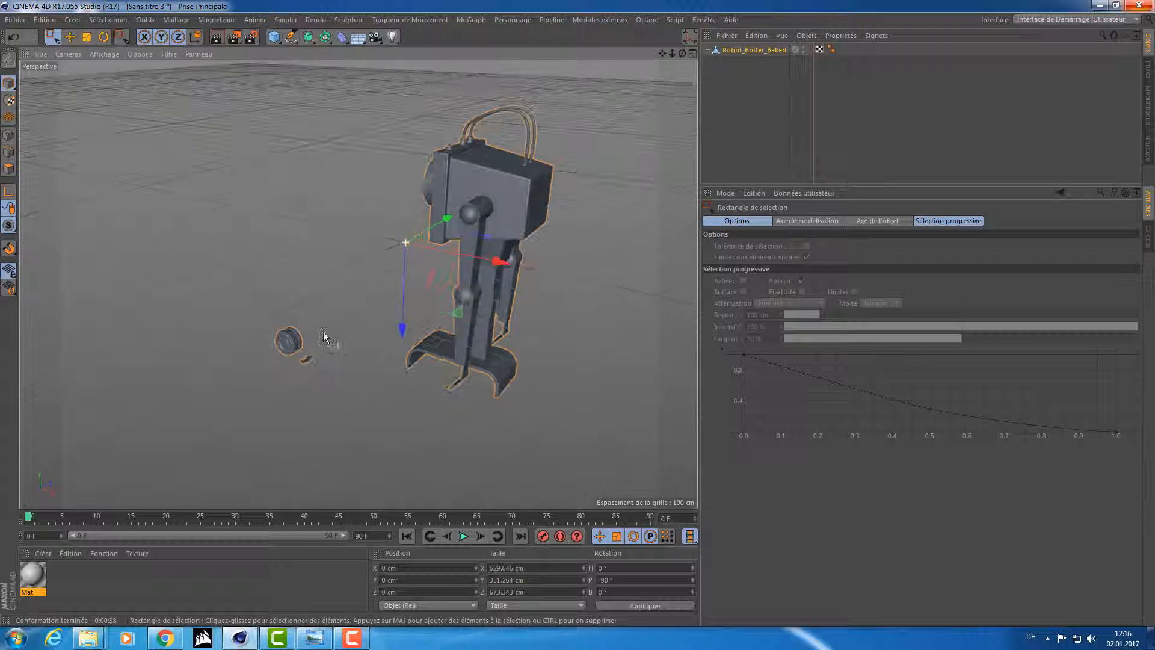
left_click(15, 19)
mouse_move(95, 244)
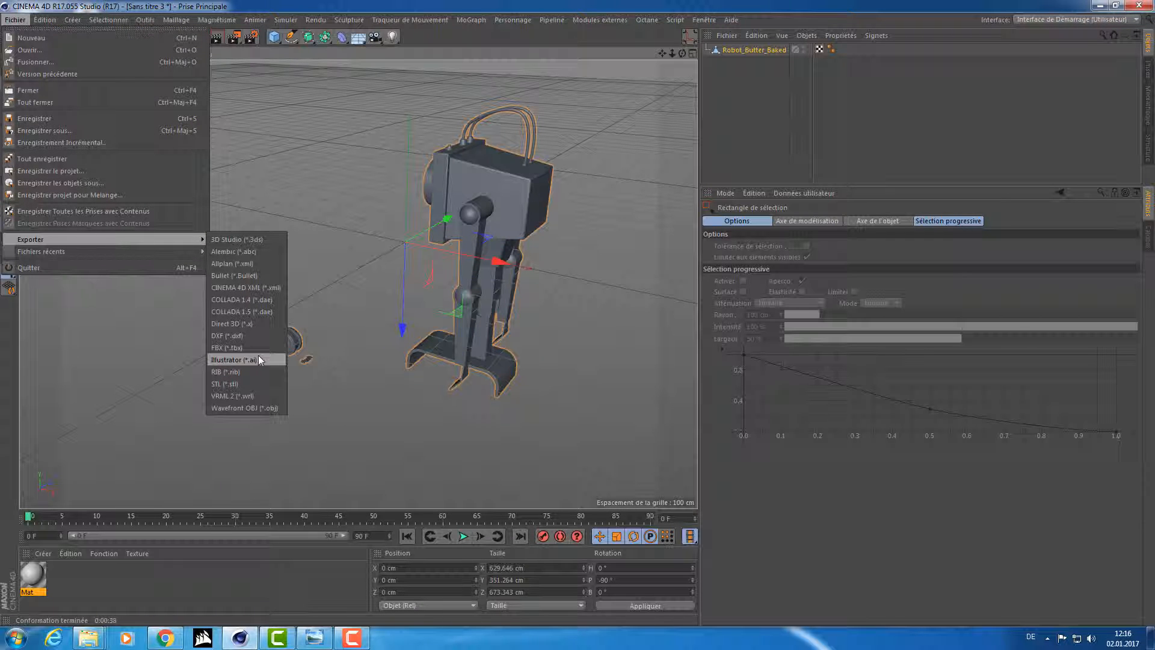
left_click(253, 408)
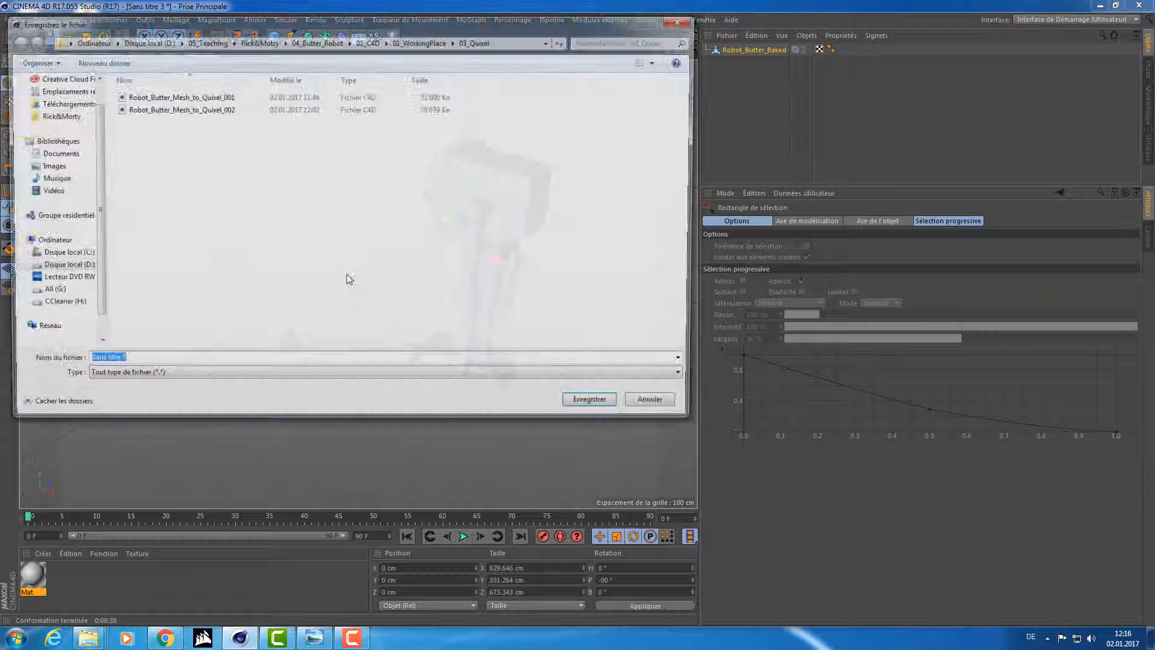
left_click(318, 42)
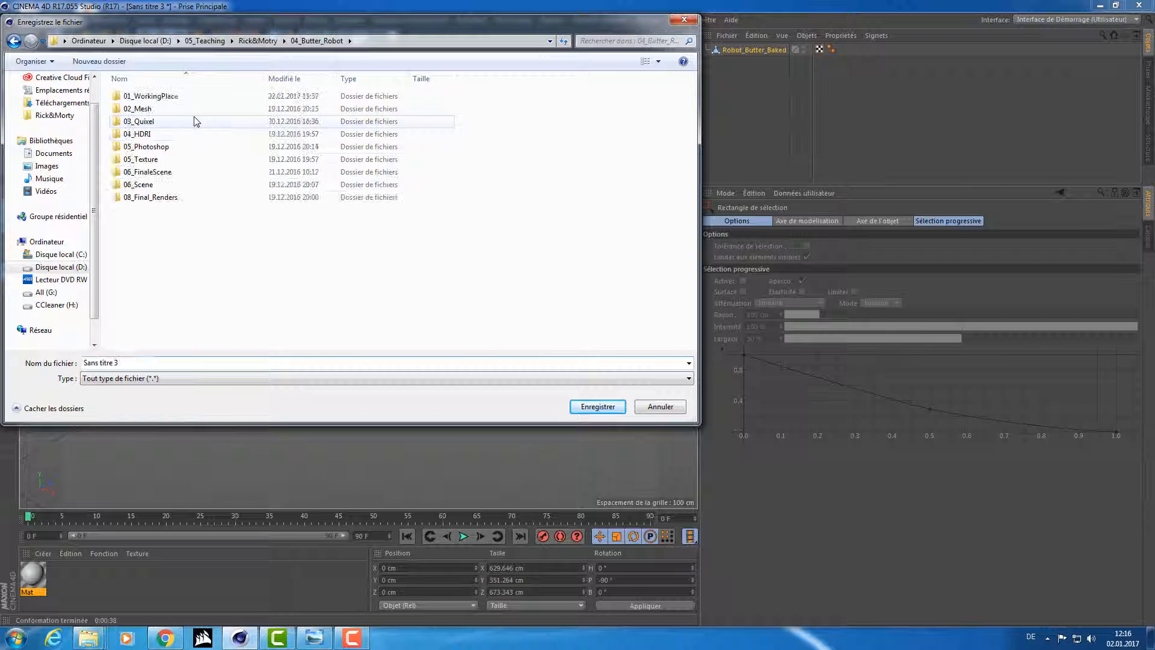
double_click(193, 121)
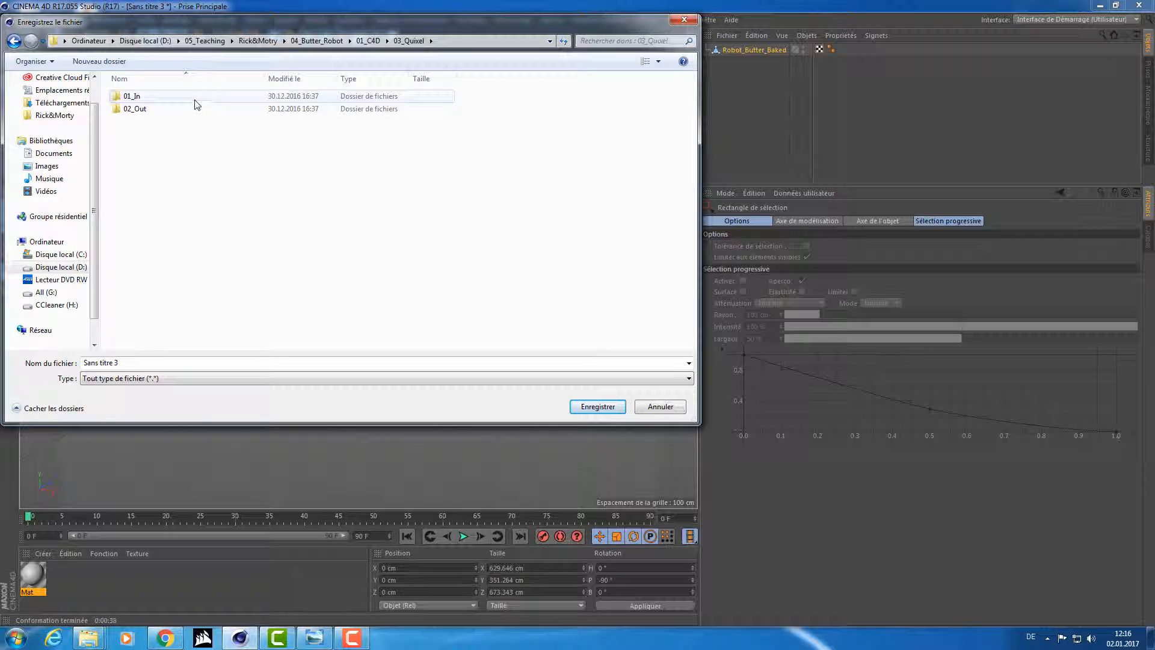
double_click(195, 98)
double_click(179, 108)
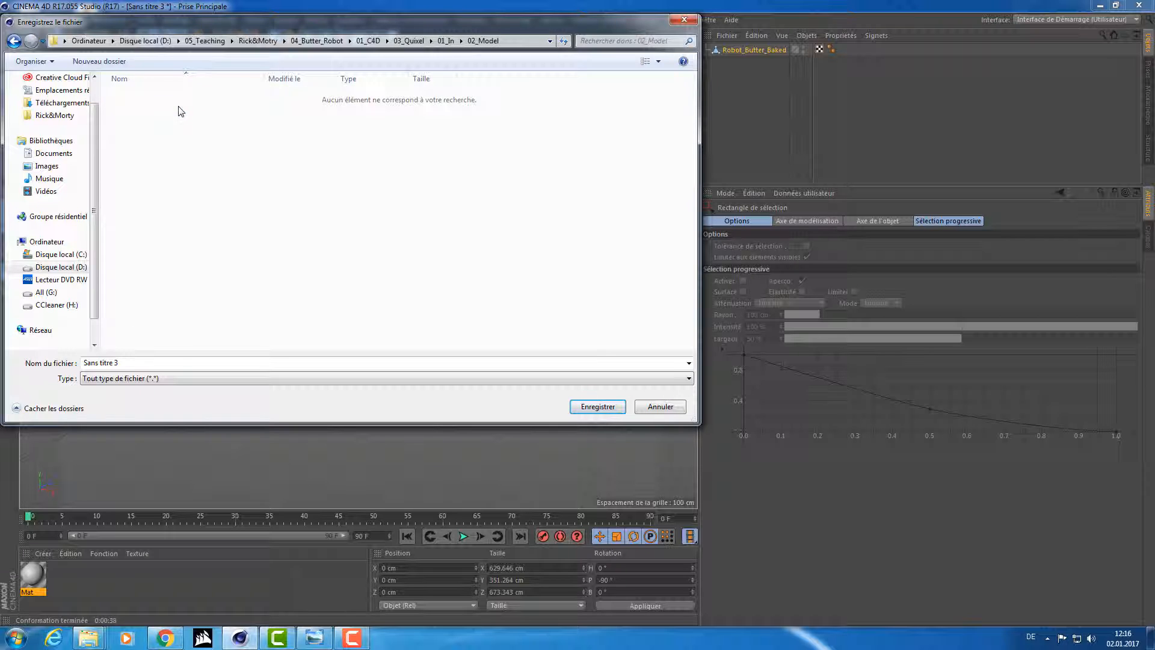
Name the file Robot_Butter_model and export it with the default OBJ settings, keeping UV coordinates and the Exporter Matériaux option
left_click(171, 360)
type("Robot_Butter_model")
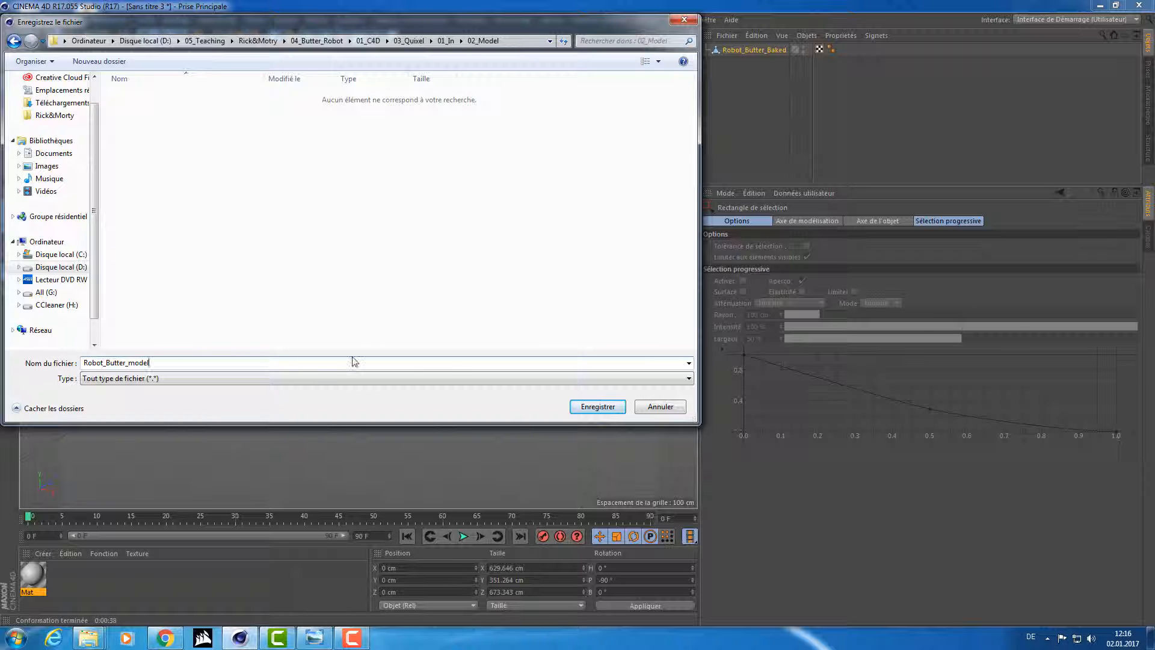
left_click(593, 407)
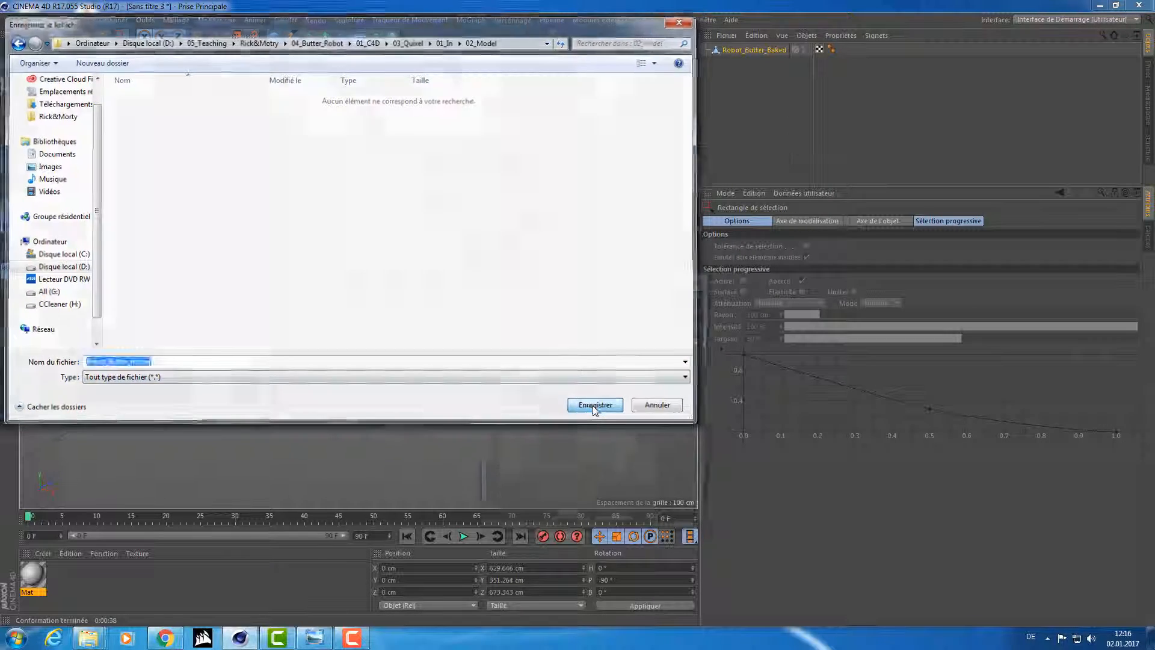
left_click_drag(572, 278, 587, 188)
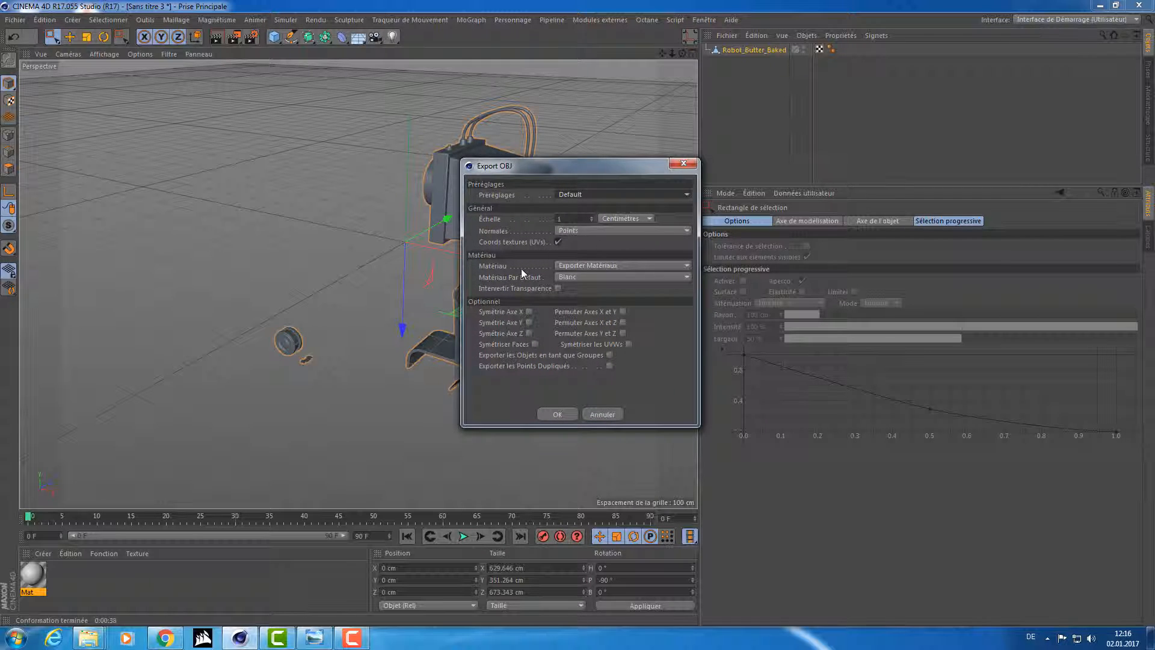
left_click(587, 265)
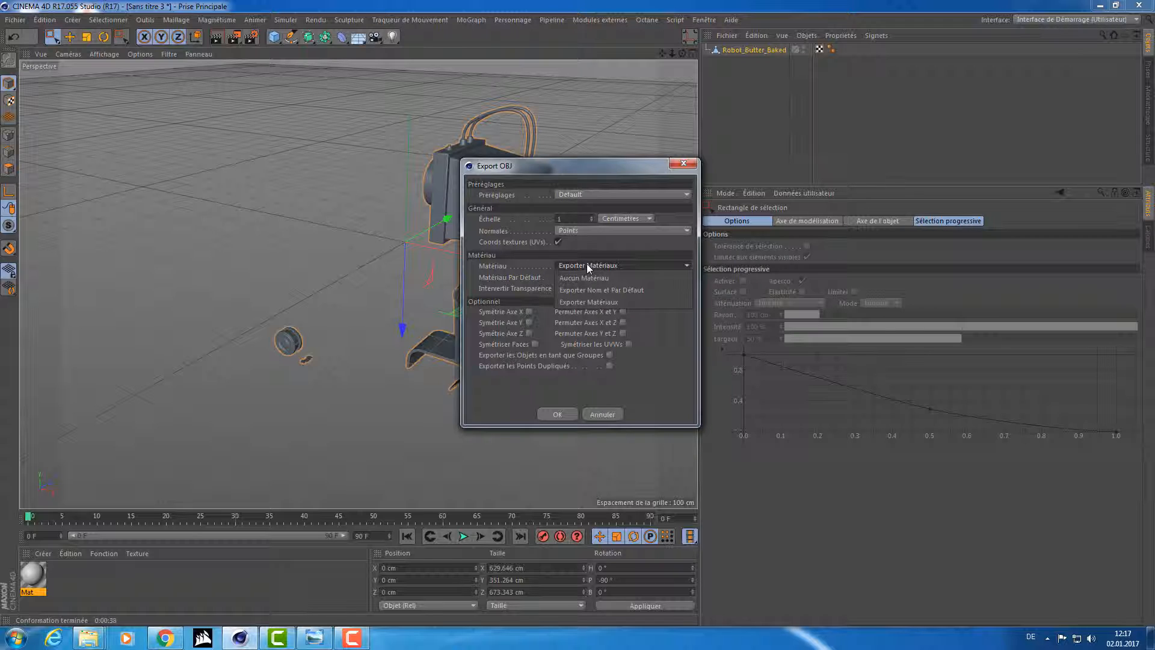
left_click(586, 265)
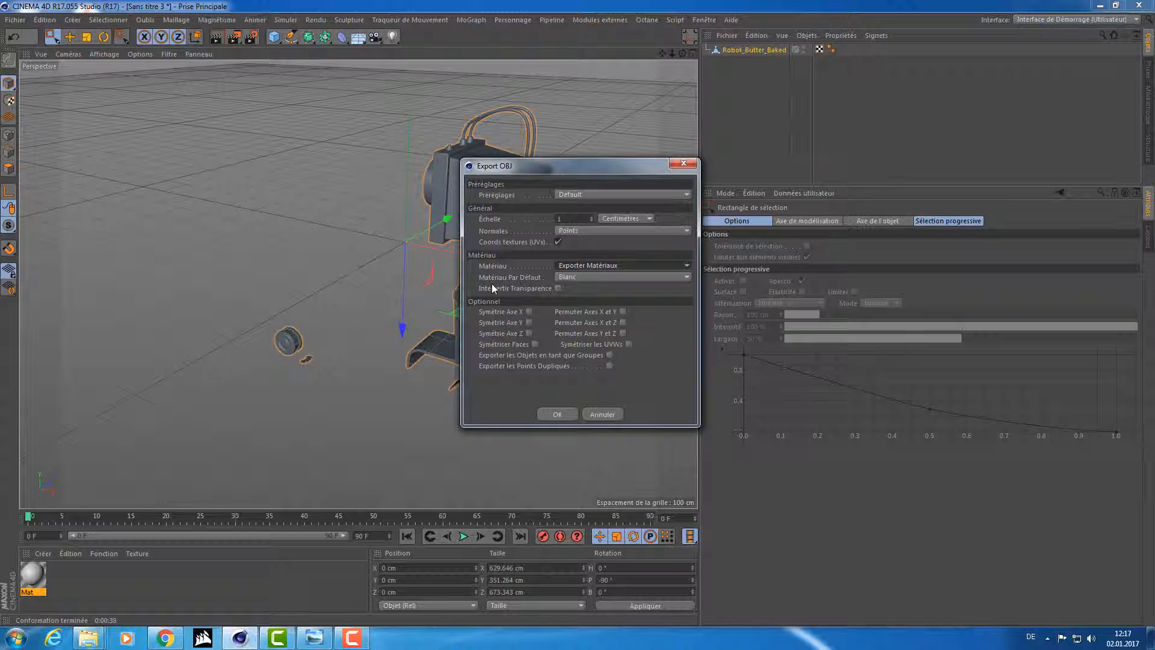
left_click(560, 414)
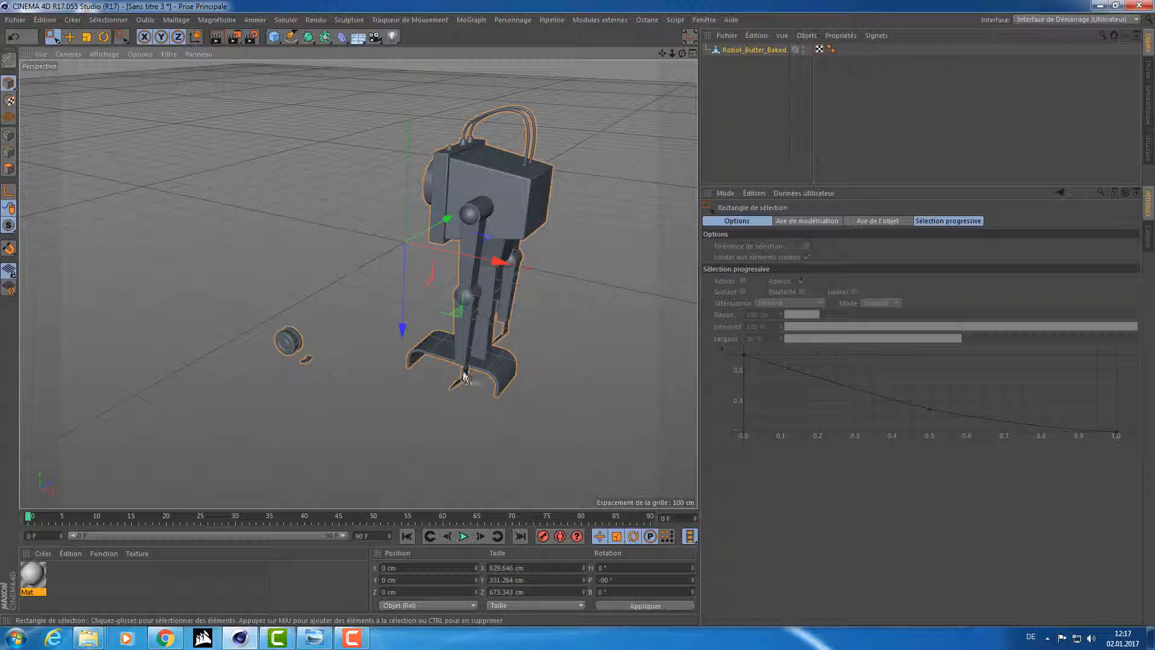
Switch to Windows Explorer and check the baked surface colour and ambient occlusion images in the 01_Maps folder
left_click(88, 637)
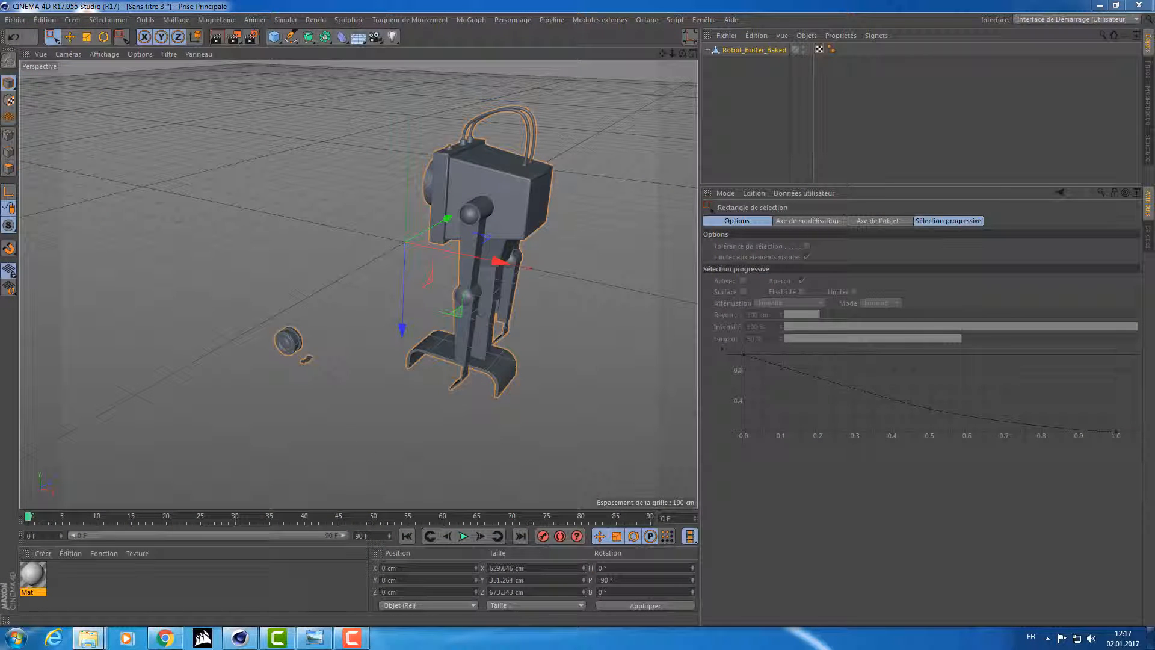
left_click(89, 638)
left_click(352, 571)
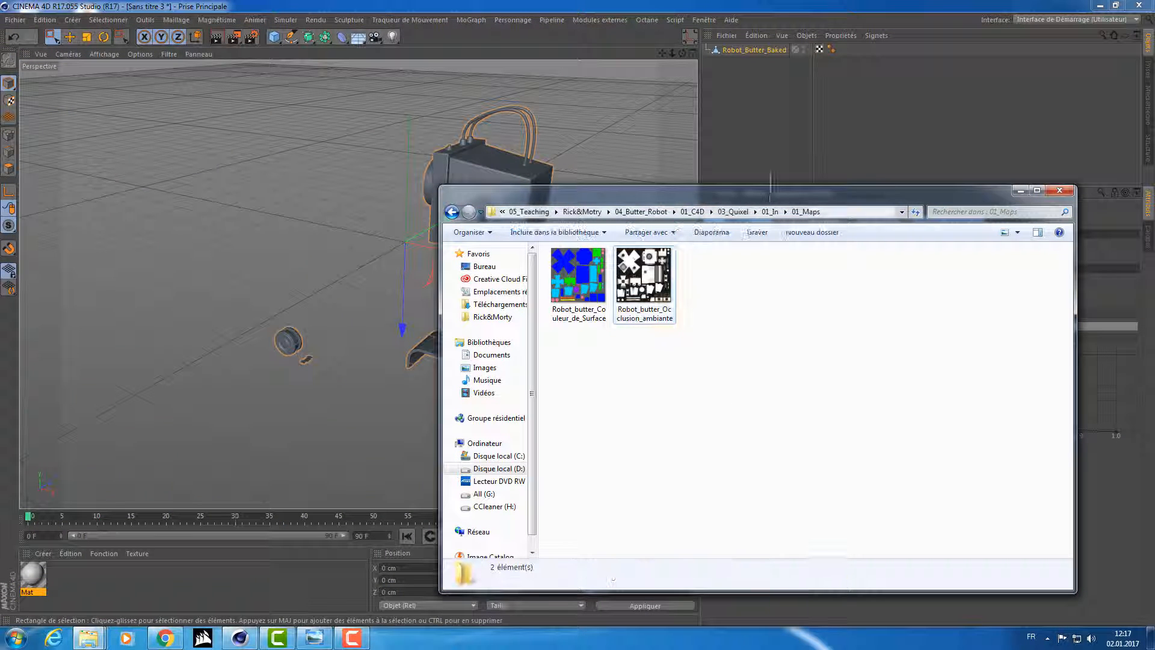
left_click_drag(782, 191, 608, 134)
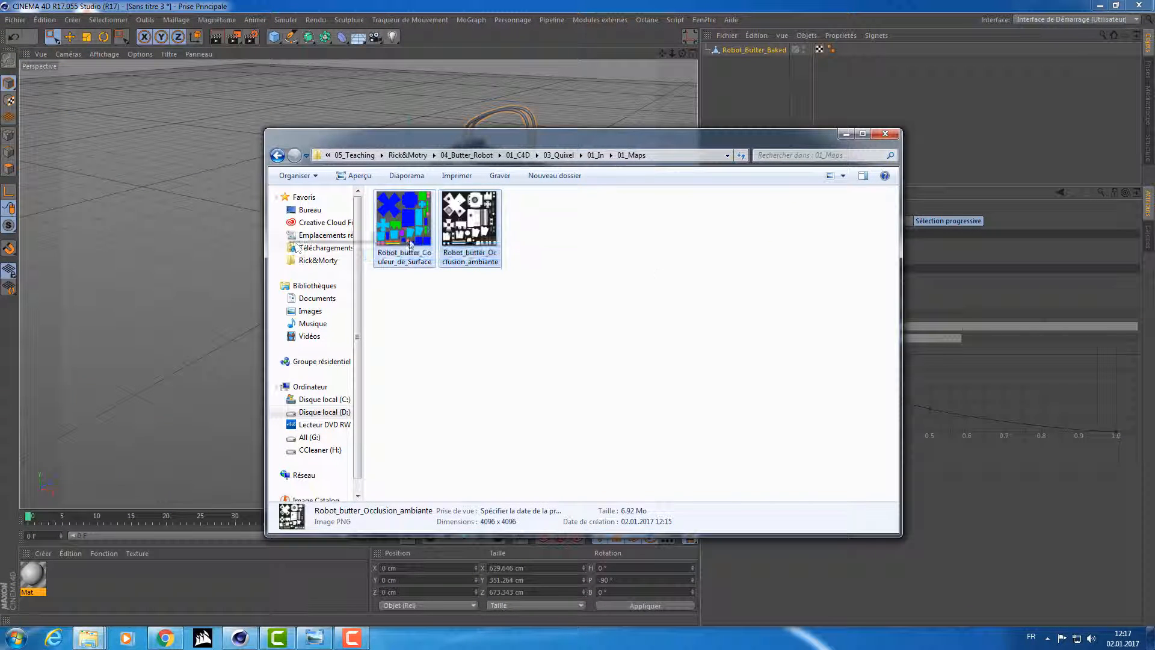
left_click(605, 274)
key("BackSpace")
double_click(443, 214)
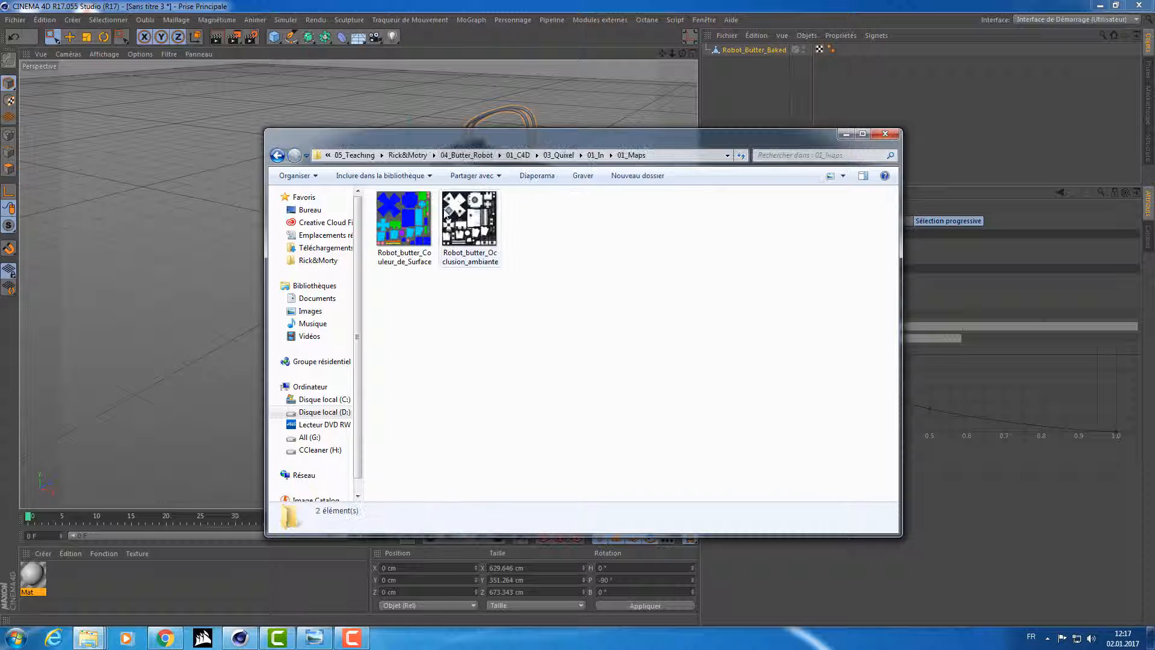
Go to the 02_Model folder inside 01_In and check the exported Robot_Butter_model OBJ file
key("BackSpace")
double_click(430, 227)
left_click(478, 234)
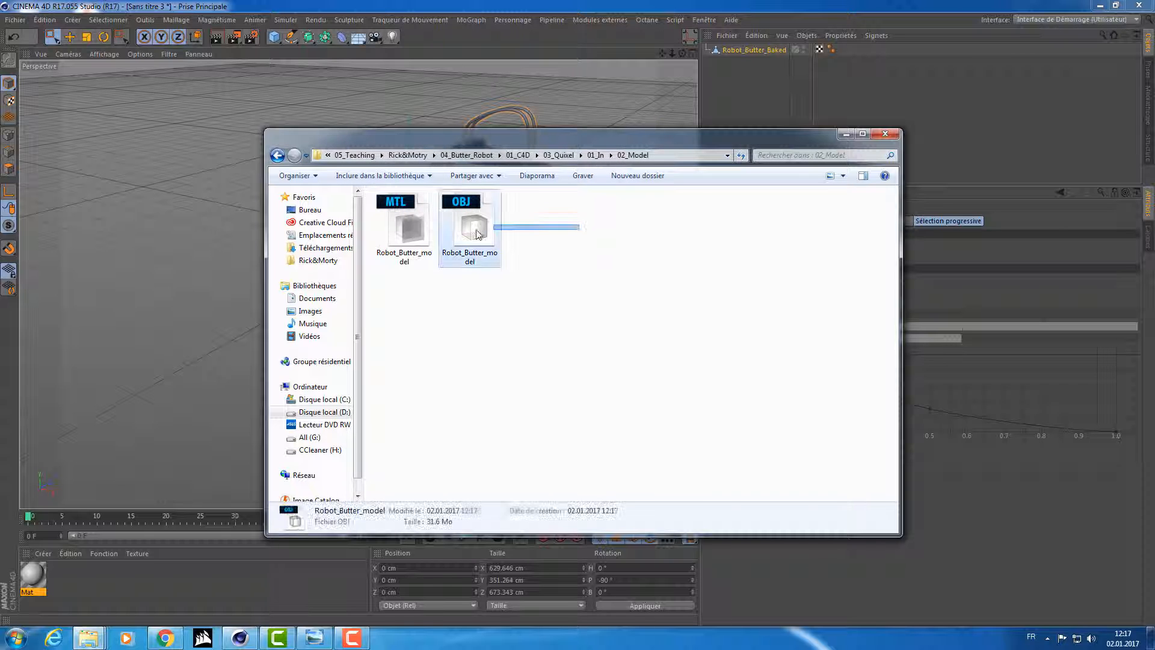
left_click(581, 229)
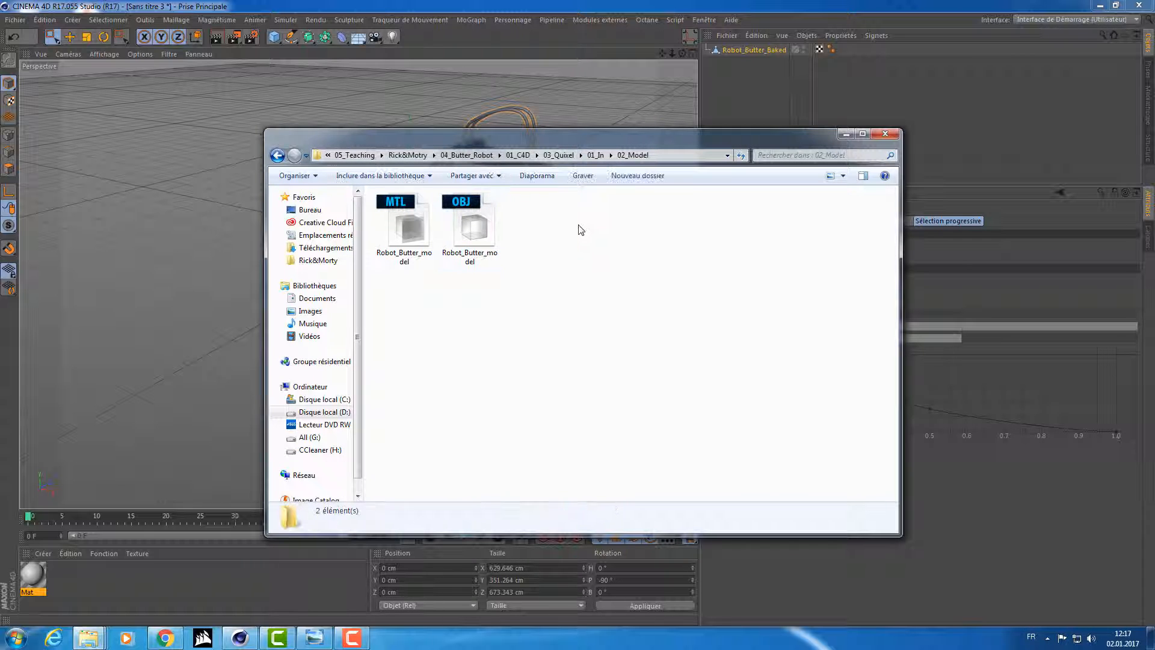
left_click(476, 228)
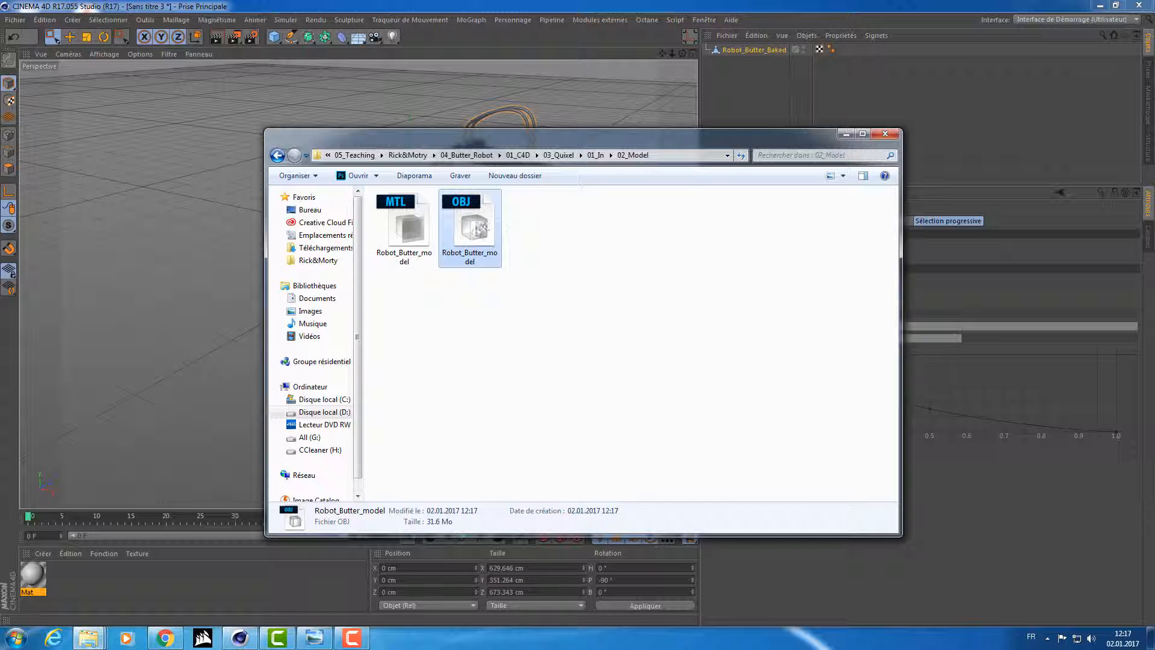
right_click(491, 219)
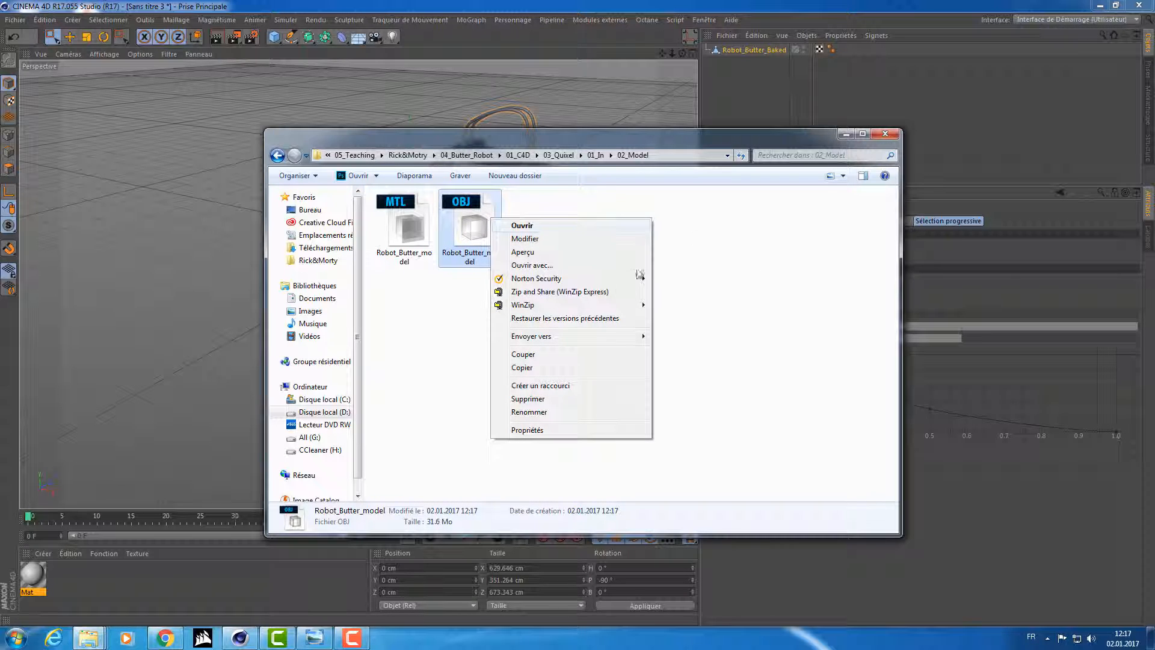
left_click(678, 235)
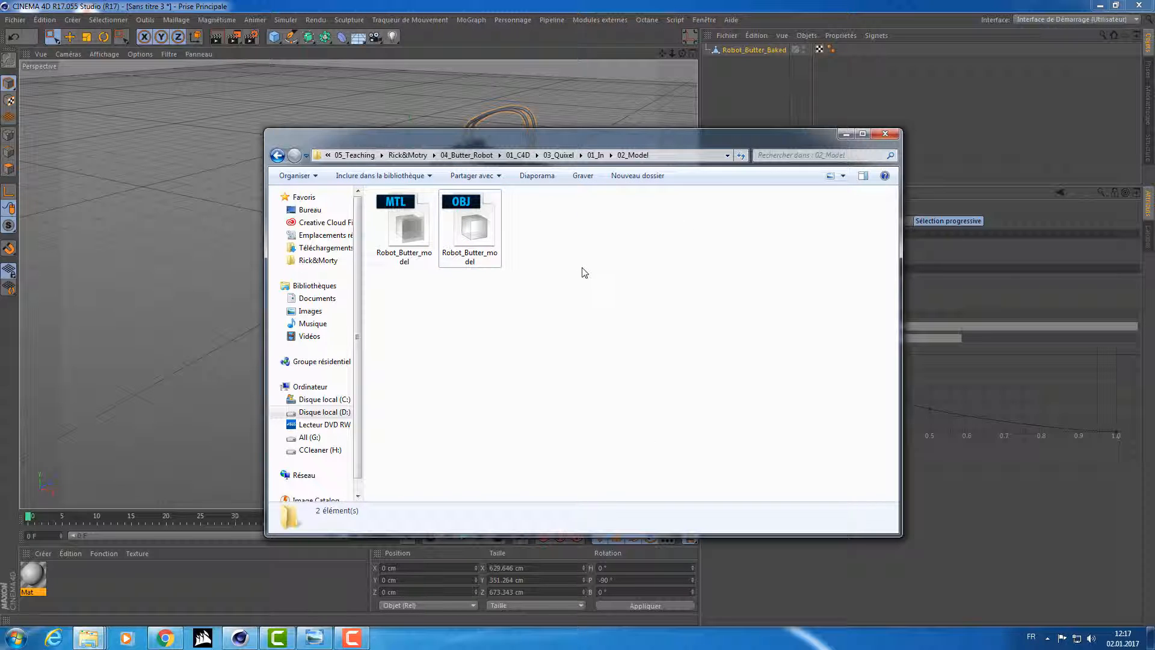